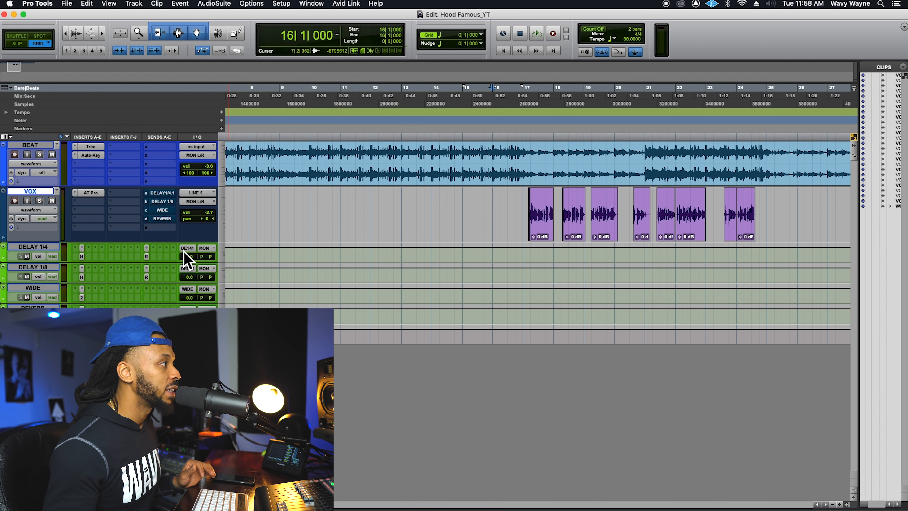
Enlarge the height of the VOX track and play the session from bar 16.
drag(191, 247, 192, 265)
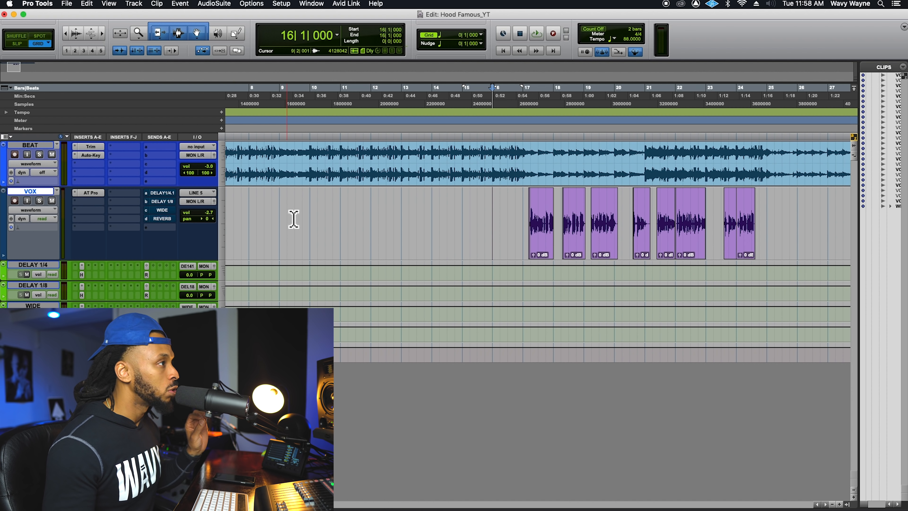
click(530, 216)
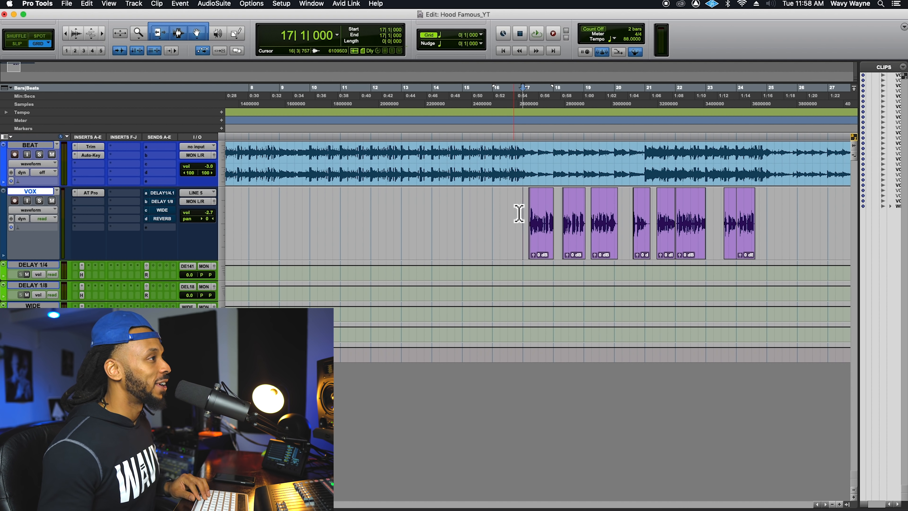
click(502, 214)
click(498, 213)
key(space)
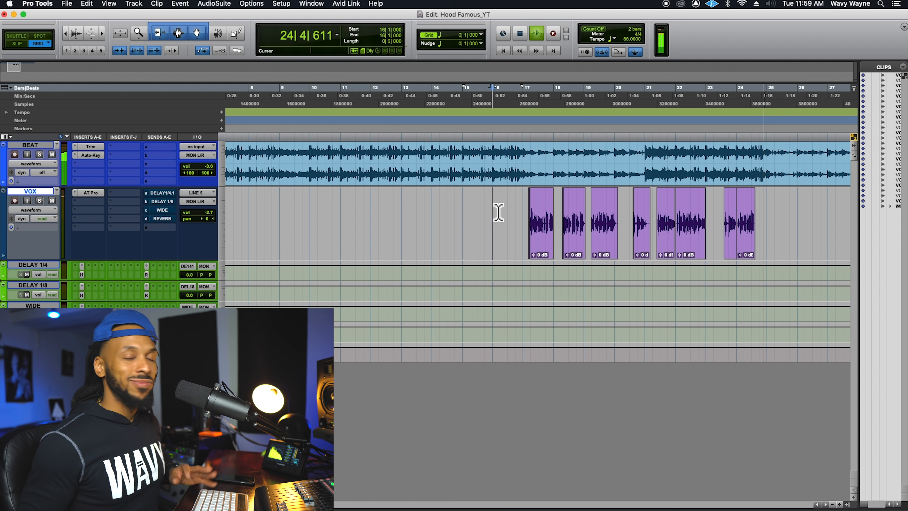
key(space)
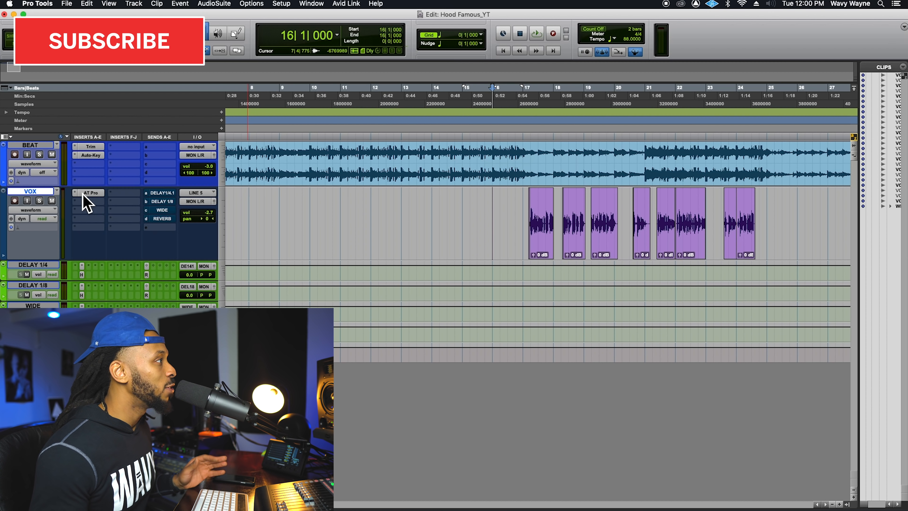
In the VOX track's Auto-Tune Pro, set Humanize to 21 and enable Formant, and close the plug-in.
click(91, 195)
click(90, 195)
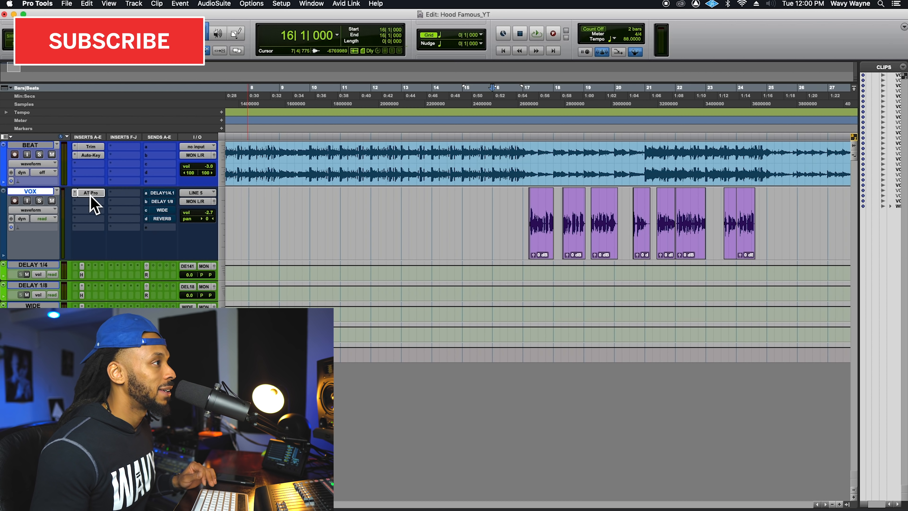
click(91, 195)
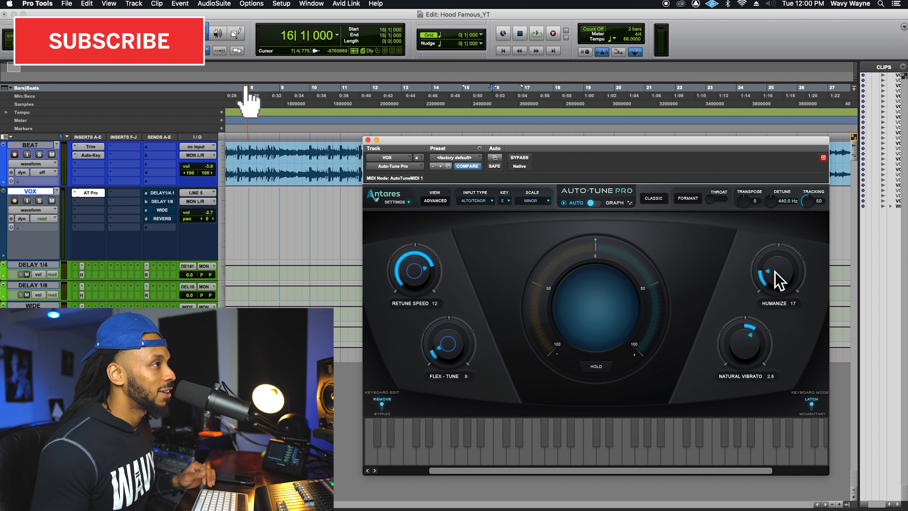
click(688, 198)
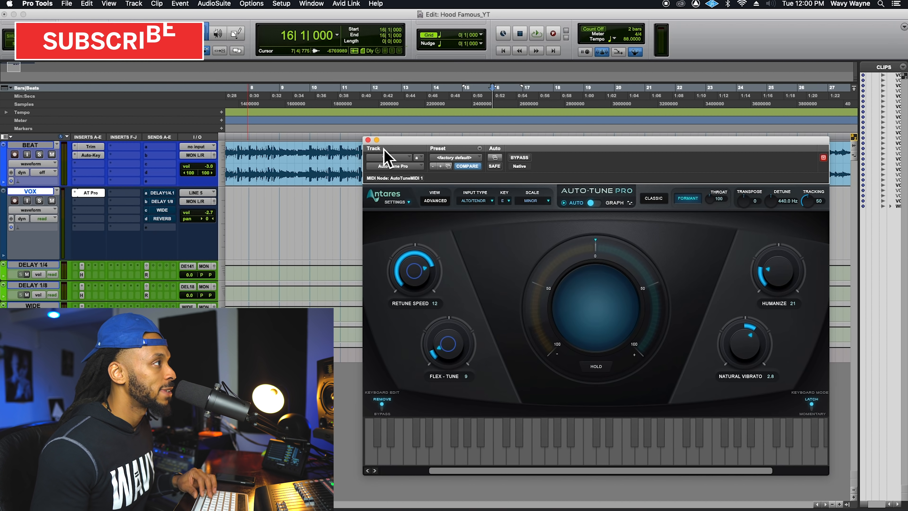
click(368, 140)
Solo the VOX track and play it back from bar 17.
click(528, 215)
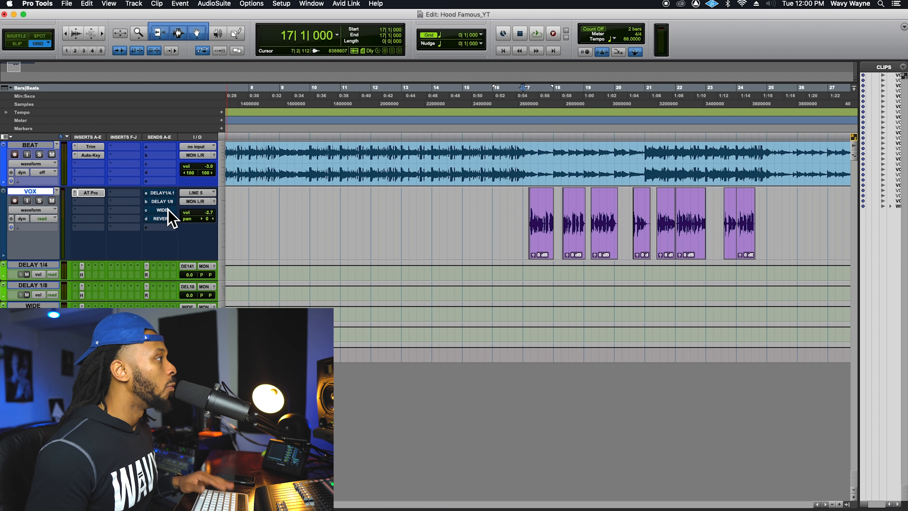
click(40, 201)
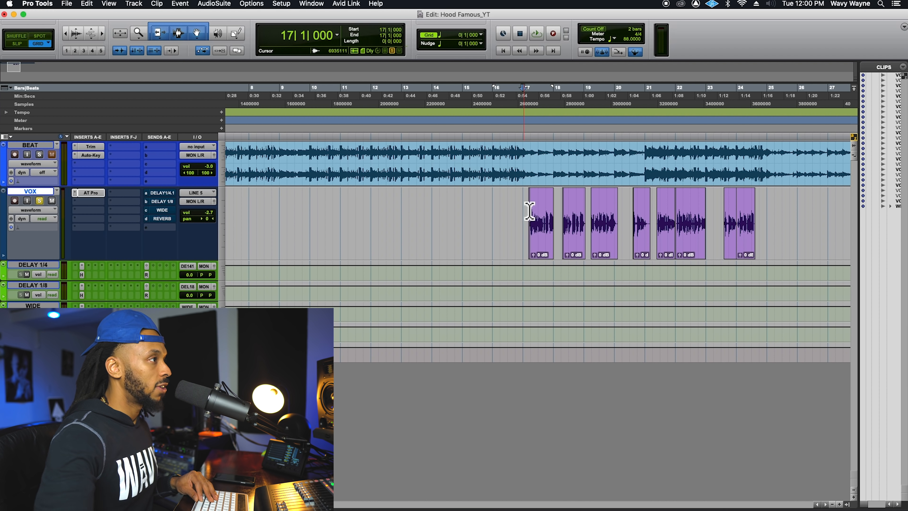
key(space)
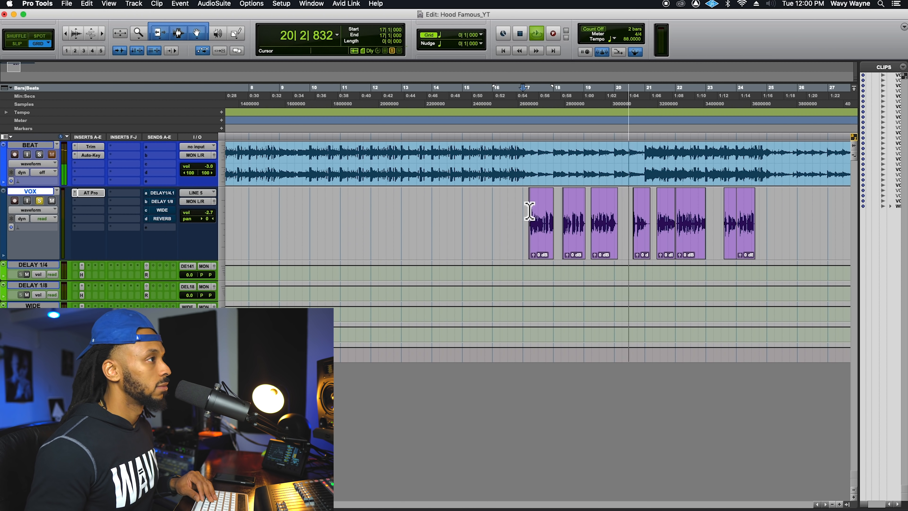
key(space)
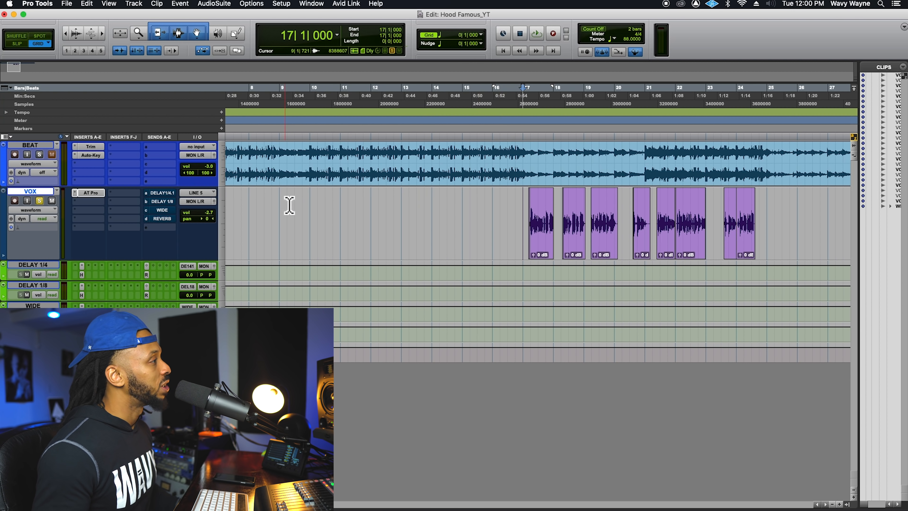
Insert the EQ3 7-Band plug-in after Auto-Tune on the VOX track and move its window clear of the vocal clips.
click(80, 205)
mouse_move(104, 201)
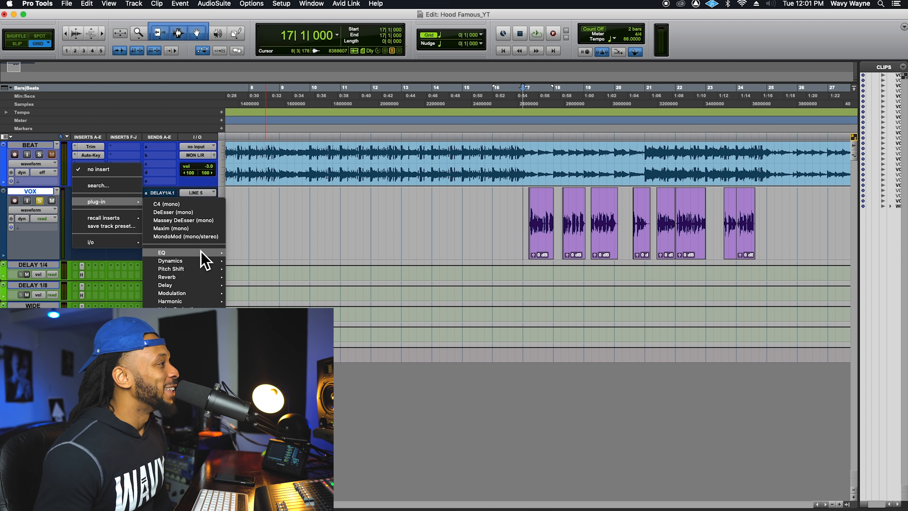
mouse_move(204, 254)
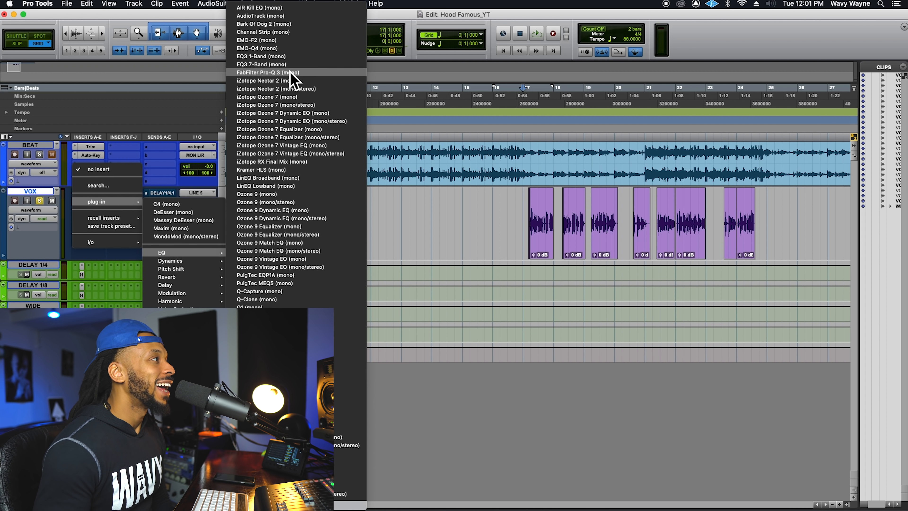
click(286, 65)
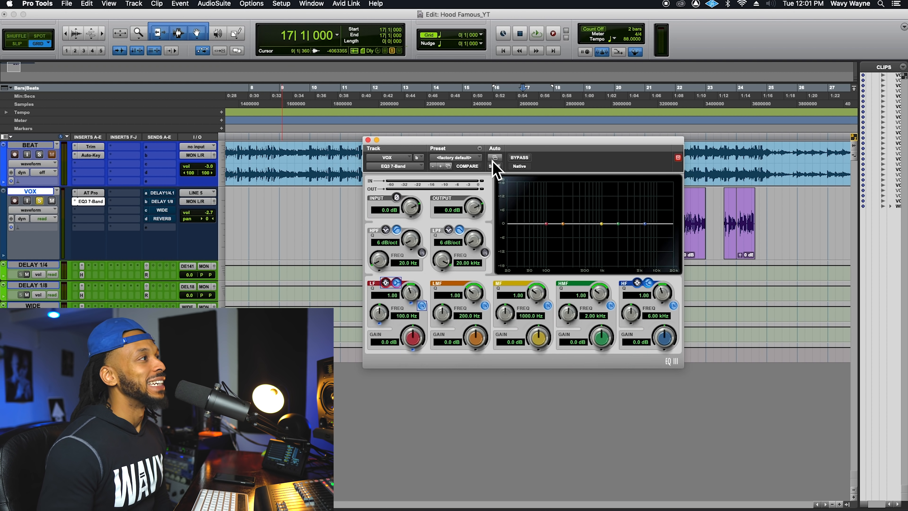
drag(485, 144, 365, 103)
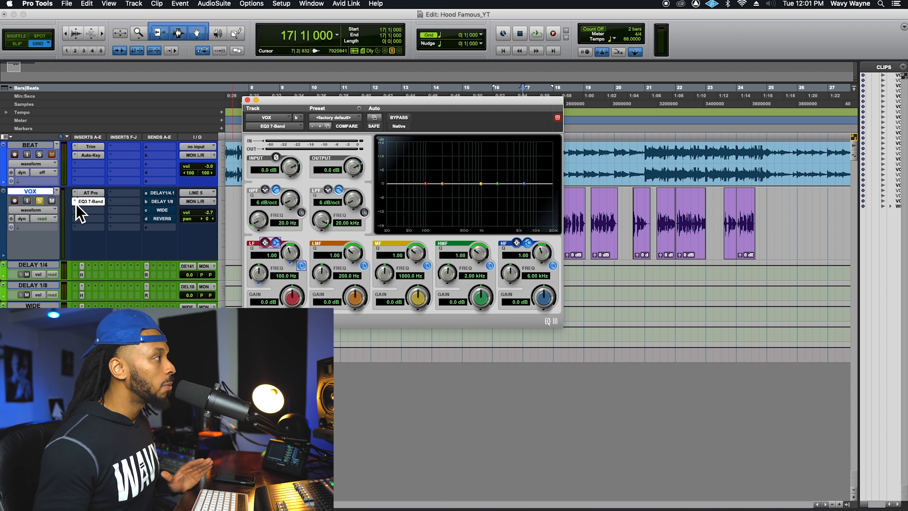
Replace the EQ3 7-Band insert on the VOX track with FabFilter Pro-Q 3 (mono).
click(79, 211)
mouse_move(107, 201)
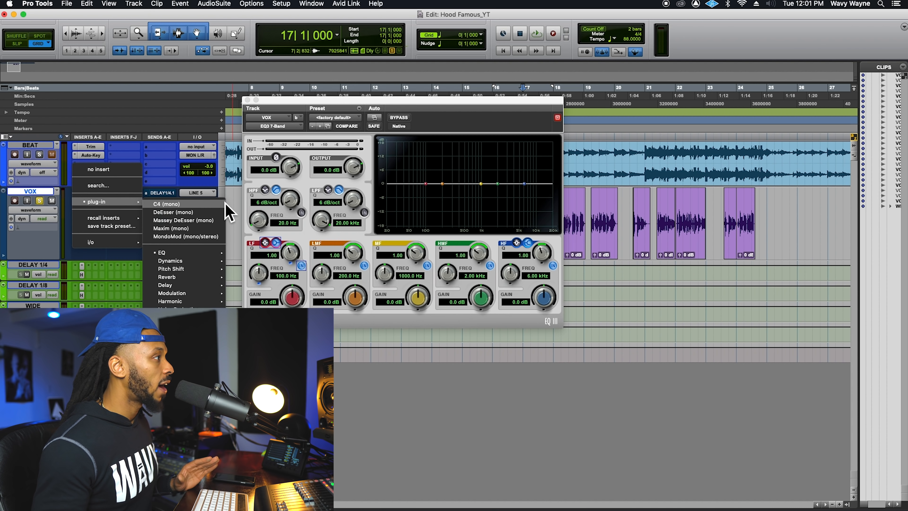
mouse_move(202, 255)
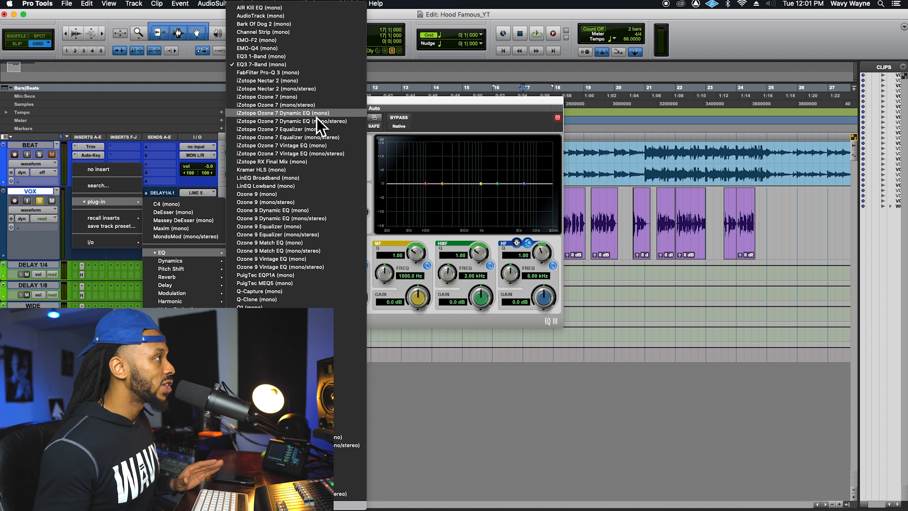
click(307, 79)
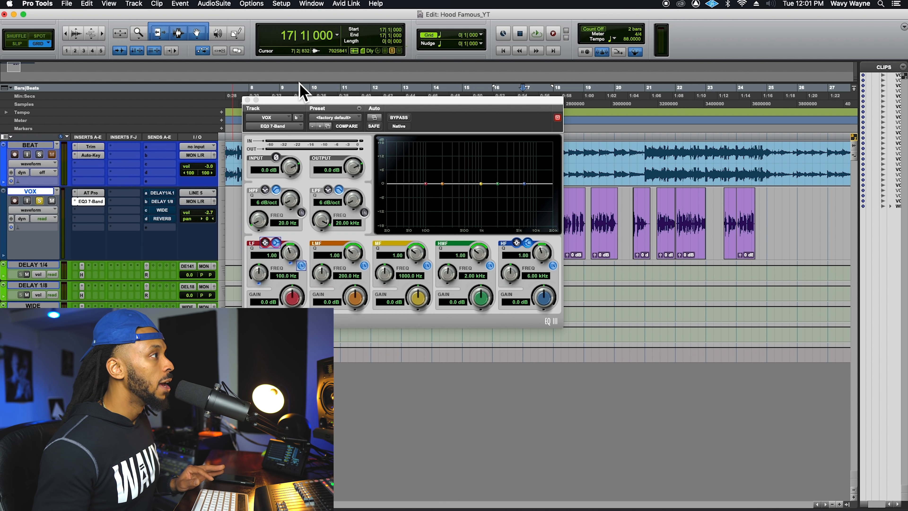
mouse_move(314, 111)
mouse_down()
mouse_move(315, 142)
mouse_move(307, 115)
mouse_up()
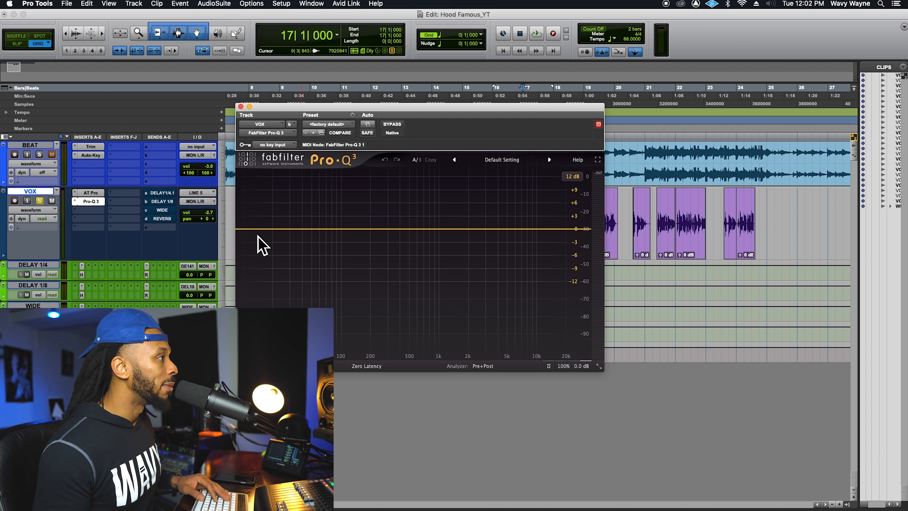
Play the soloed vocal twice from bar 17 and examine its low-frequency content in the Pro-Q 3 analyzer.
key(space)
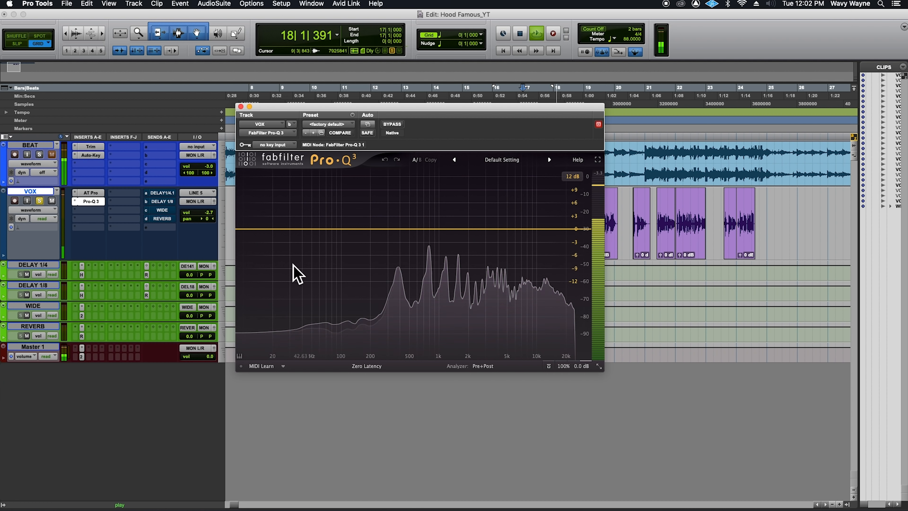
key(space)
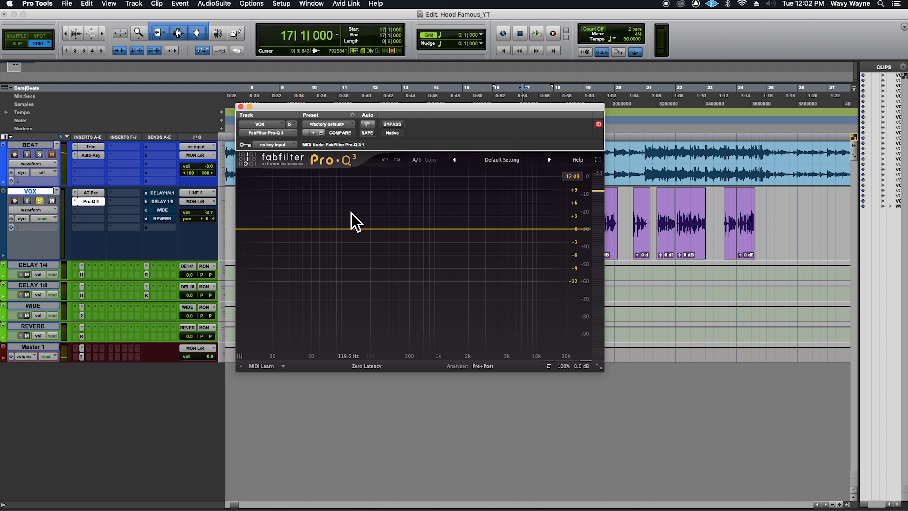
key(space)
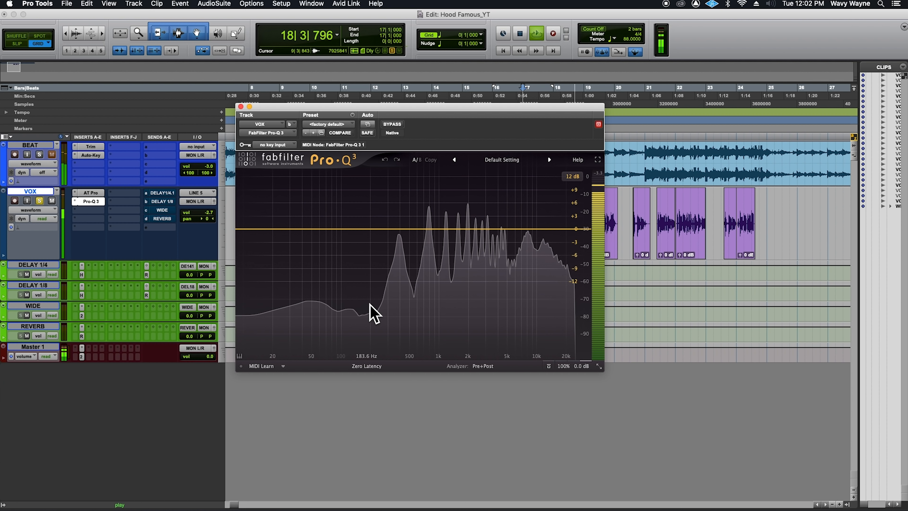
key(space)
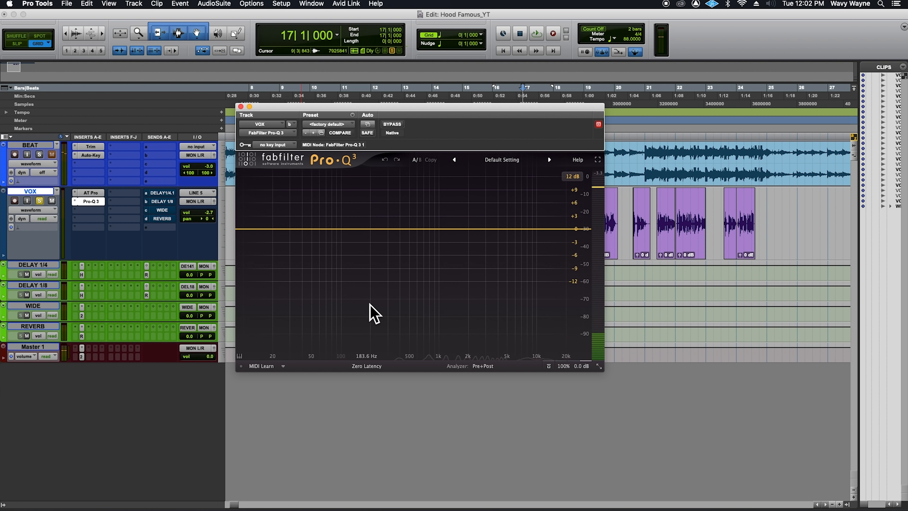
Add a 12 dB/oct low-cut band in Pro-Q 3 and raise its cutoff to about 200 Hz while listening to the vocal.
click(246, 230)
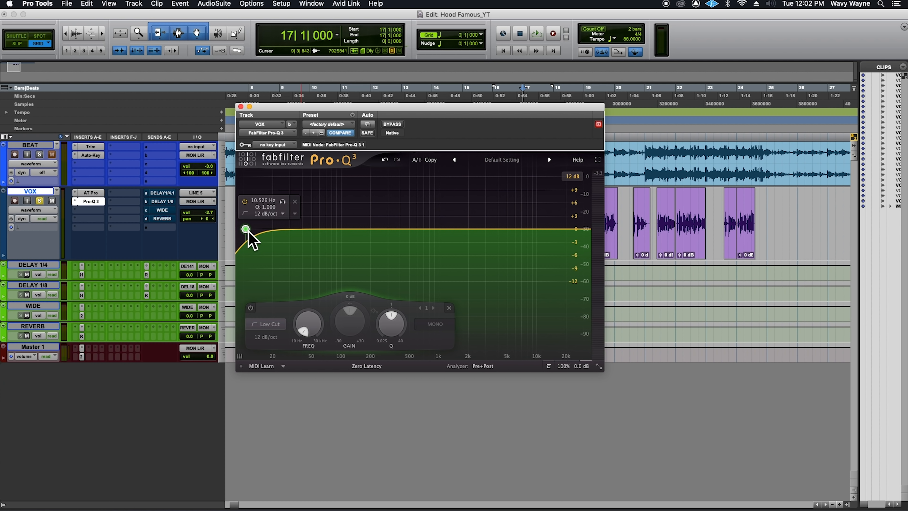
key(space)
drag(249, 232, 376, 232)
key(space)
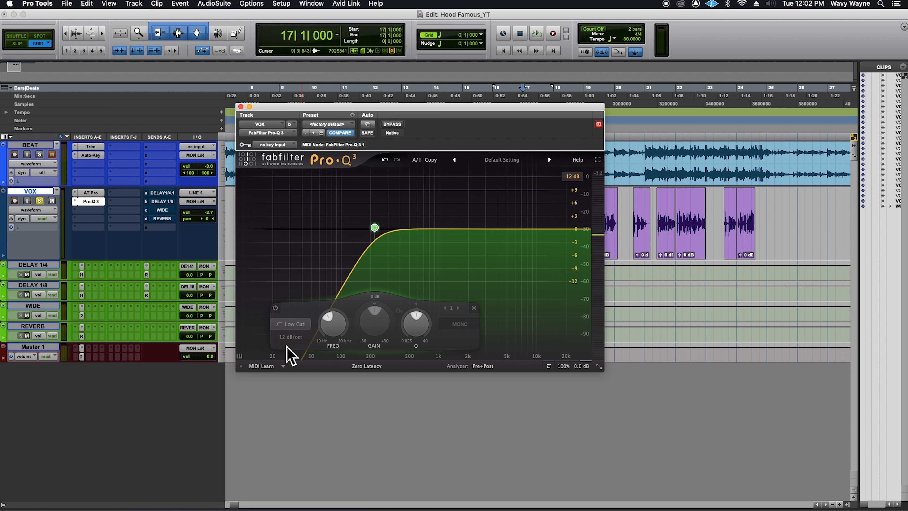
key(space)
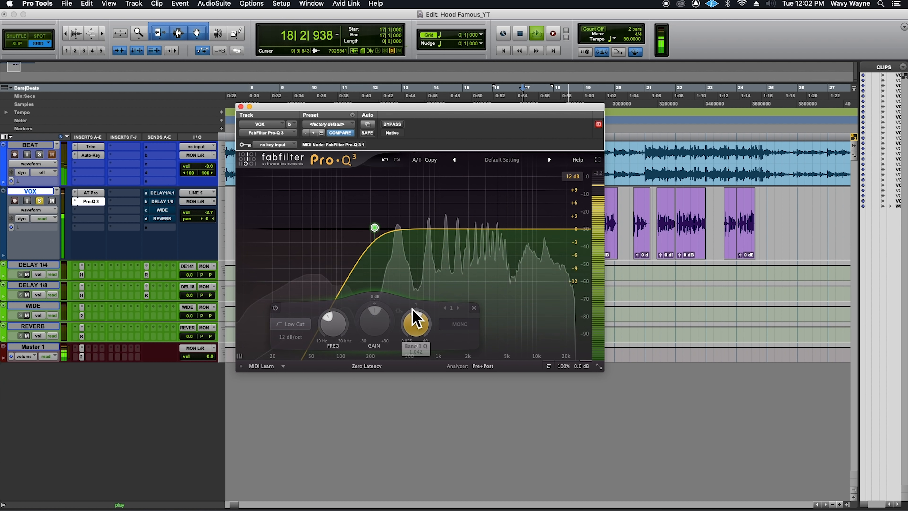
key(space)
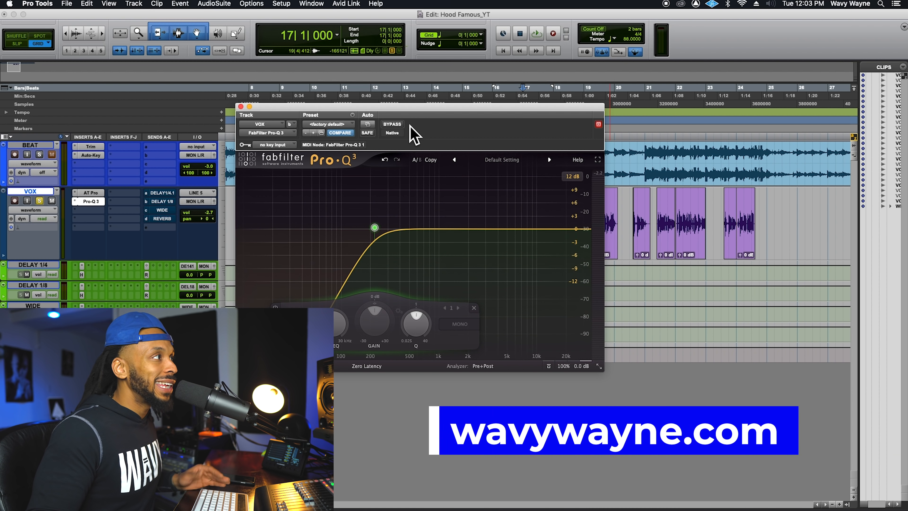
Compare the playing vocal with Pro-Q 3 bypassed and active, and lower the low-cut frequency to about 158 Hz.
key(space)
click(398, 127)
click(398, 127)
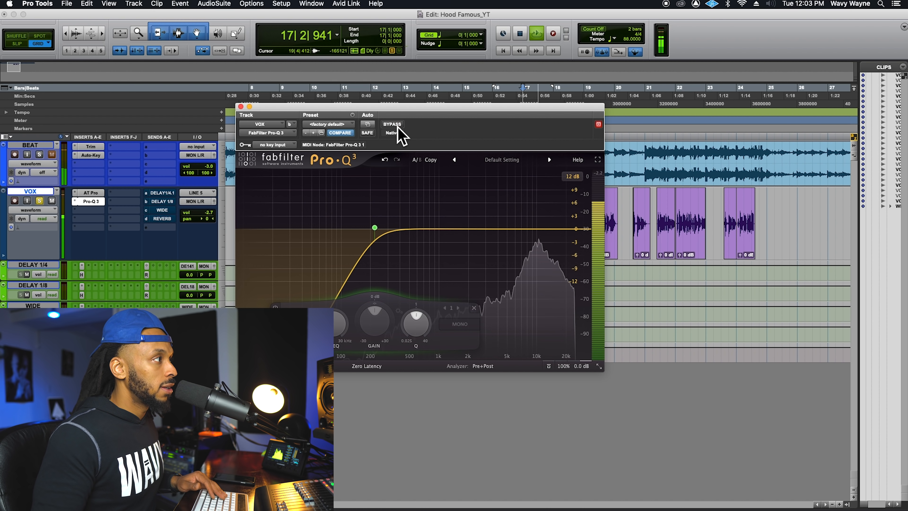
drag(374, 228, 363, 229)
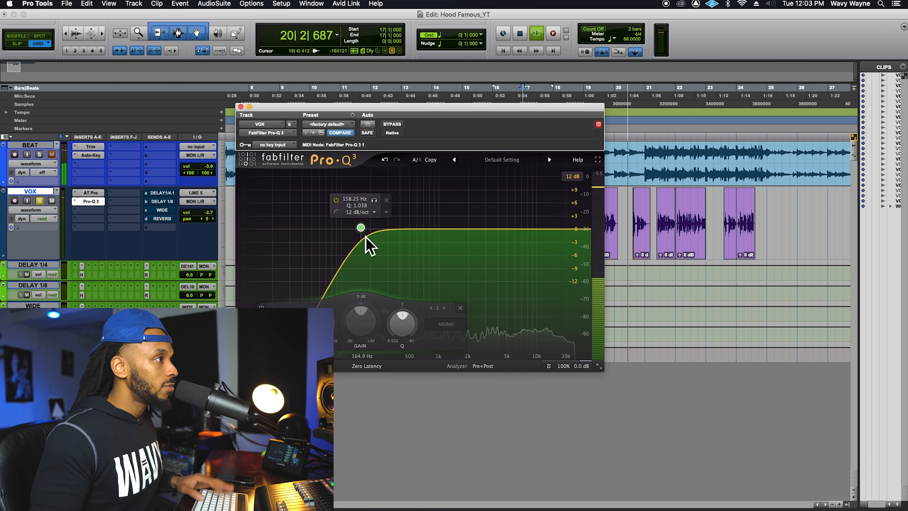
key(space)
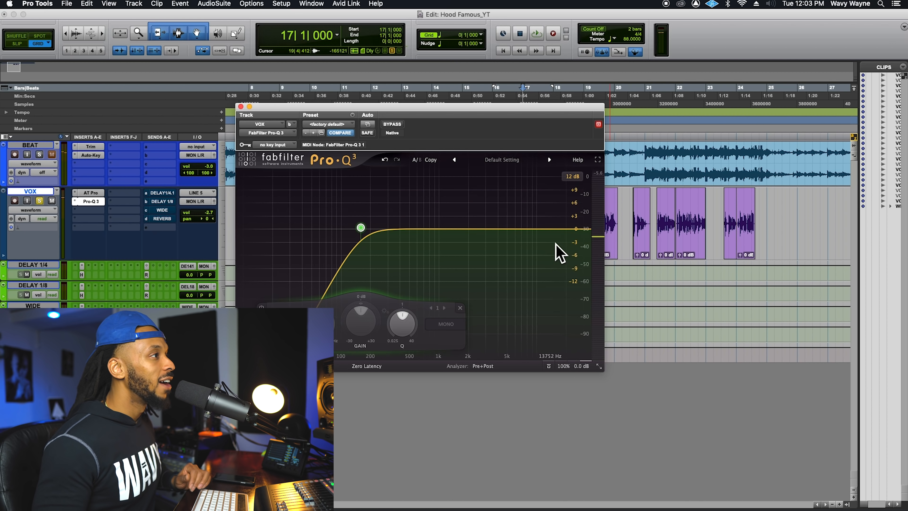
Add a 12 dB/oct high-cut band in Pro-Q 3 and lower its cutoff to just under 20 kHz during playback.
click(585, 236)
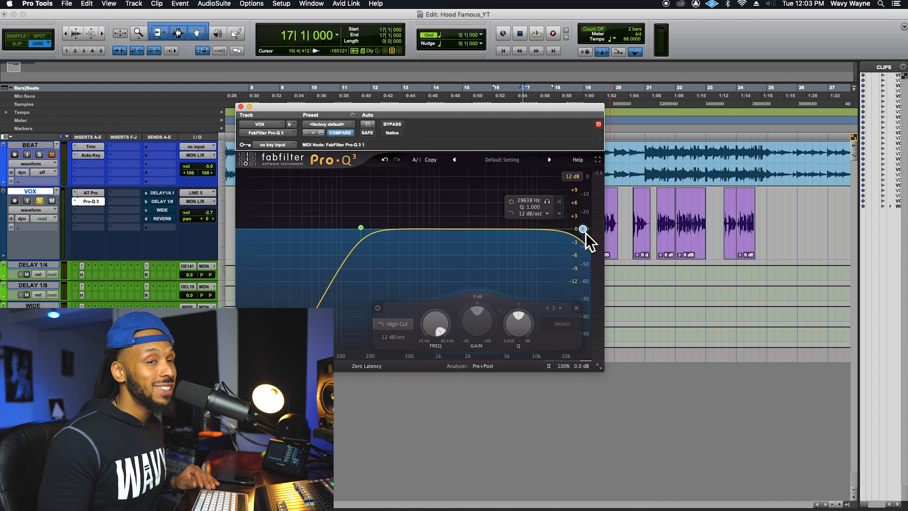
key(space)
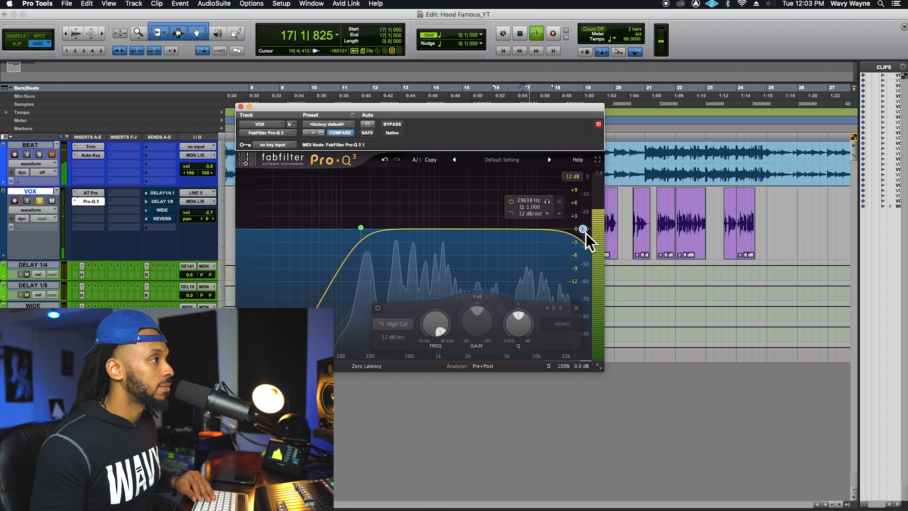
drag(585, 233, 567, 233)
key(space)
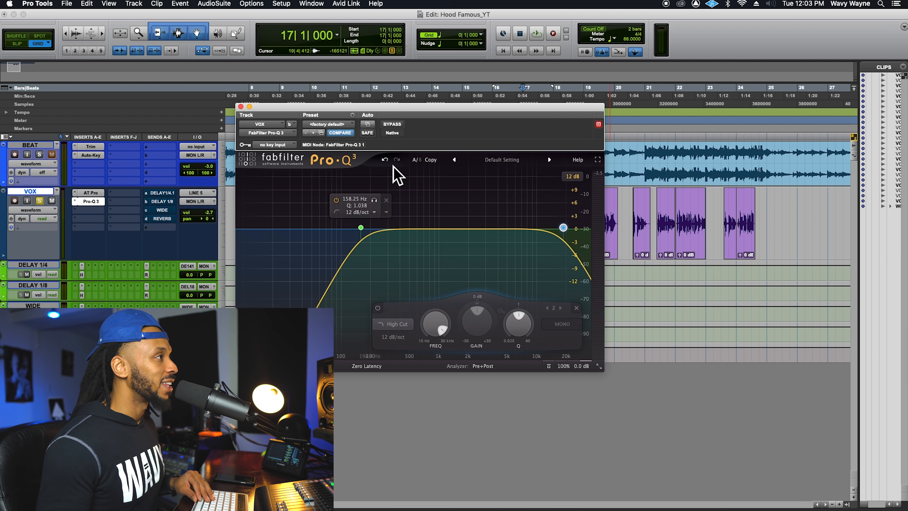
Bypass Pro-Q 3 and play the vocal from bar 17 to hear it without the EQ.
click(398, 126)
key(space)
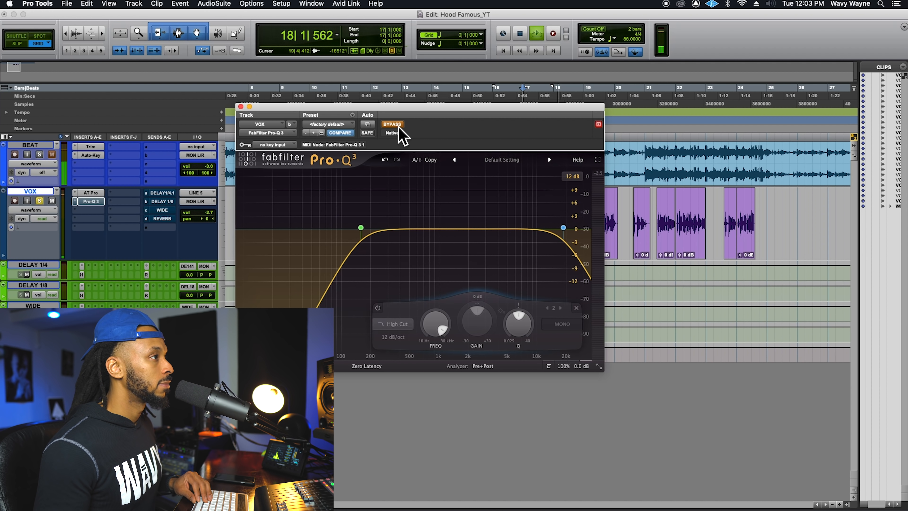
key(space)
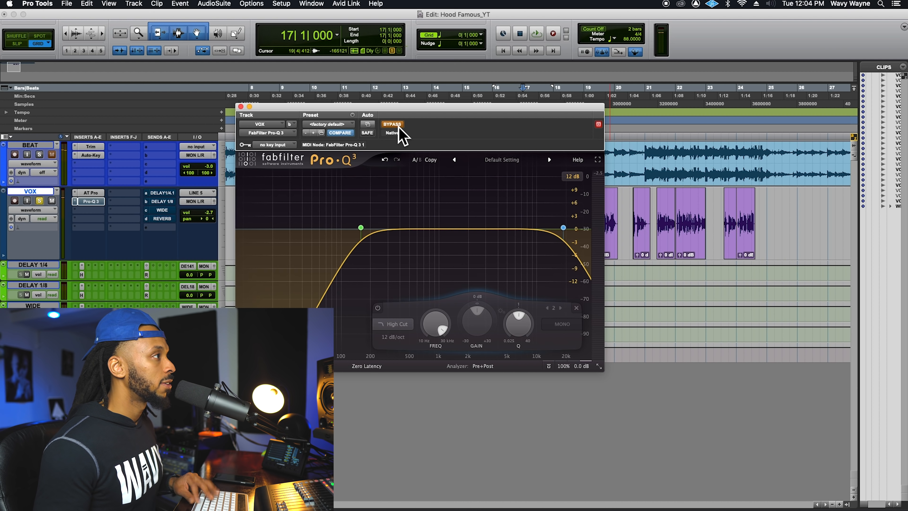
Reactivate Pro-Q 3 on VOX, play the vocal from bar 17 with the EQ engaged, and close the plug-in window.
click(400, 128)
key(space)
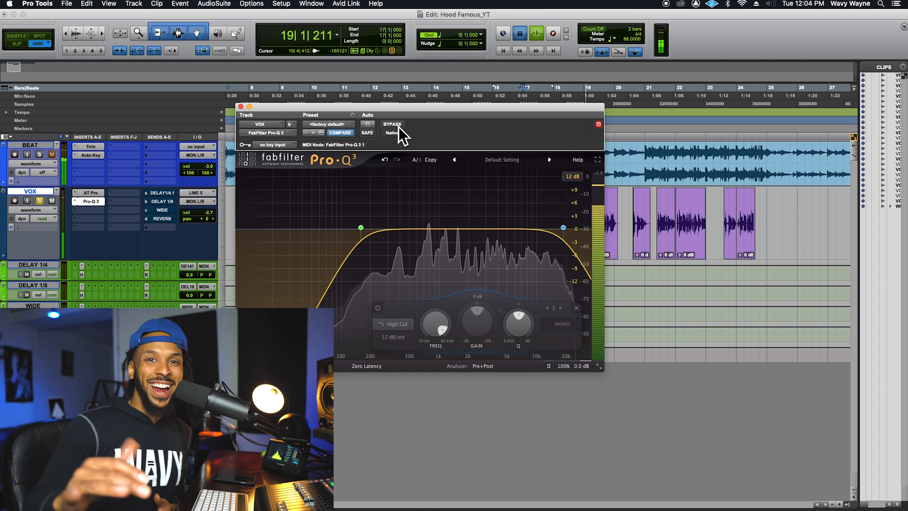
key(space)
mouse_move(320, 235)
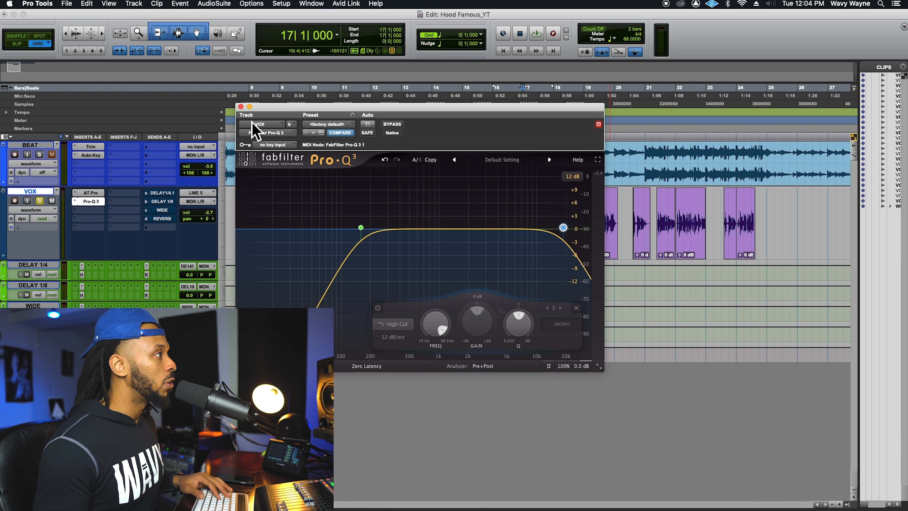
click(241, 106)
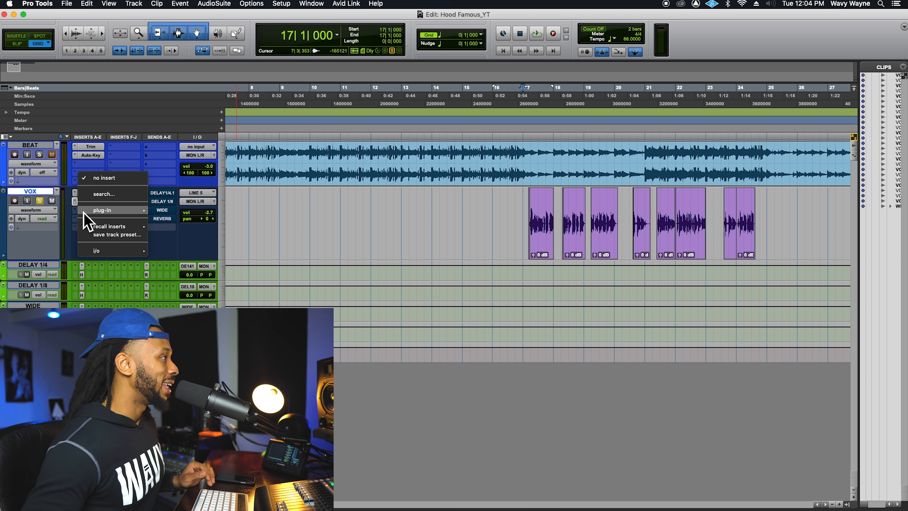
Add the mono Massey DeEsser to the VOX insert slot directly after Pro-Q 3.
mouse_move(89, 210)
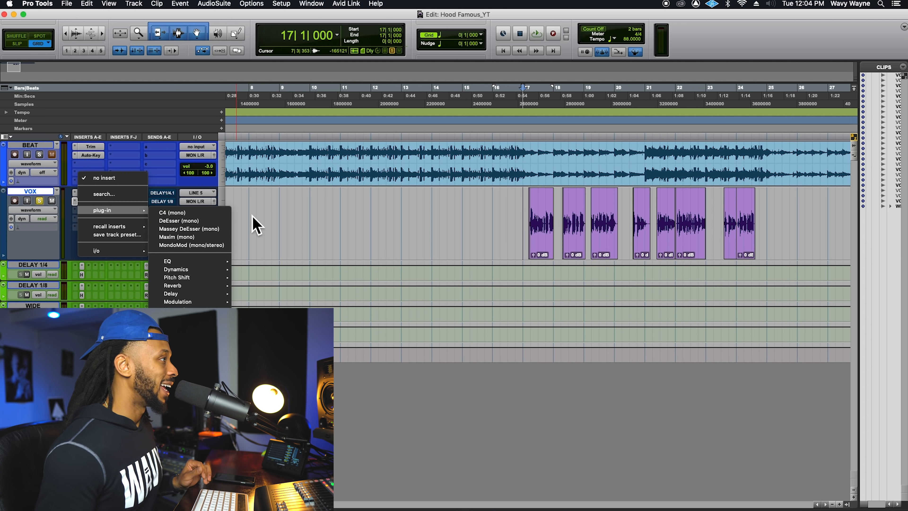
click(198, 229)
drag(371, 116, 394, 115)
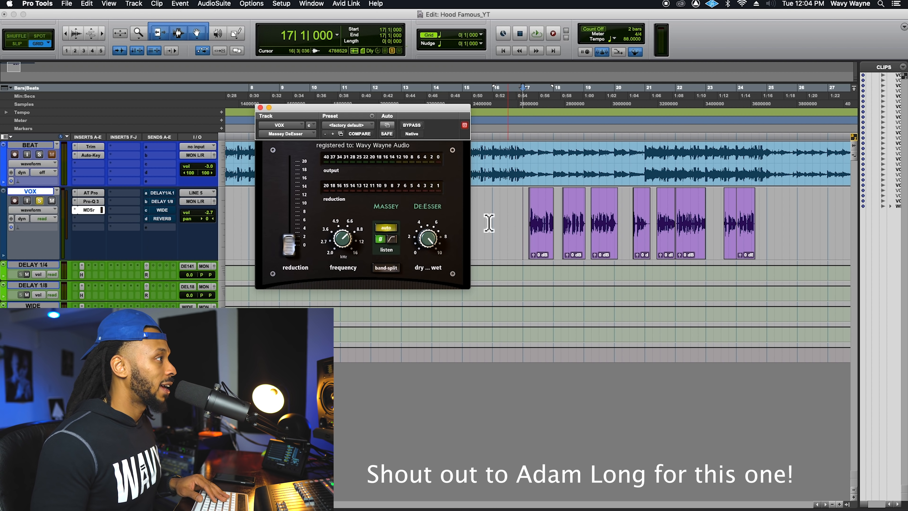
Raise the Massey DeEsser's reduction to about 9 while listening to the vocal from bar 17.
drag(291, 249, 293, 209)
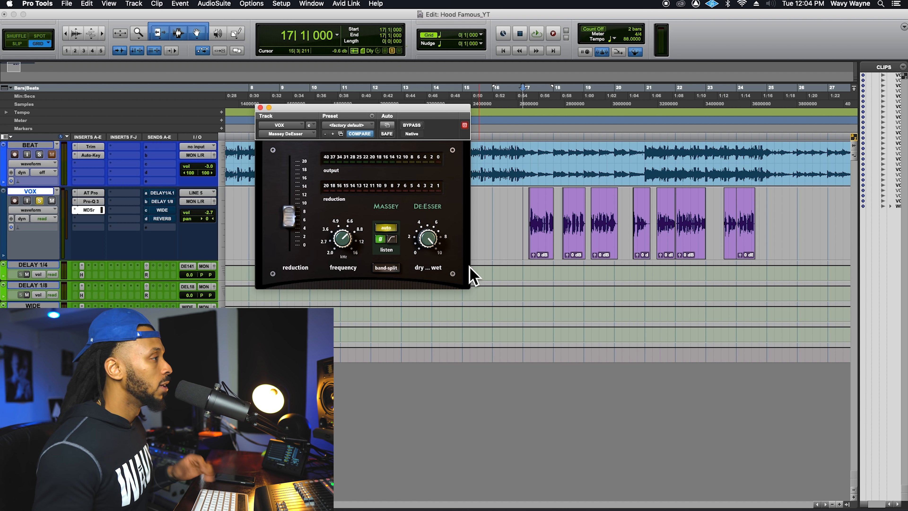
key(space)
drag(295, 223, 294, 217)
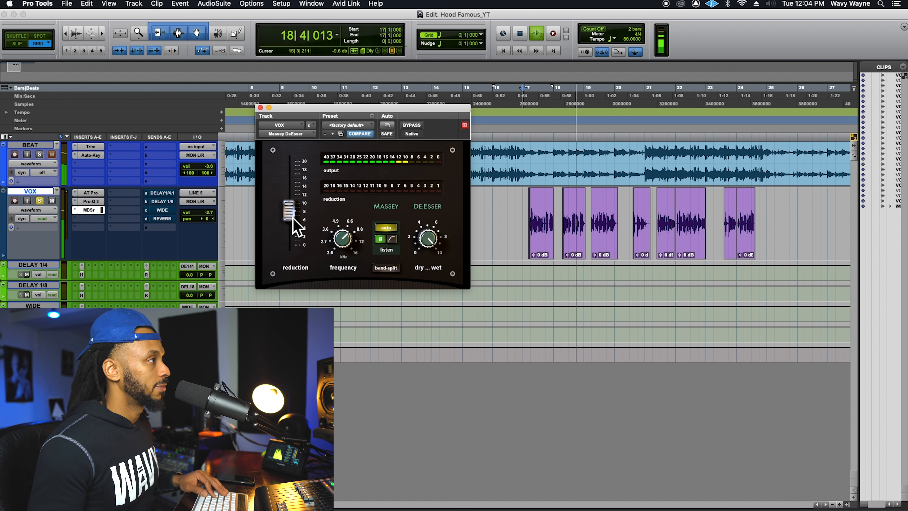
drag(293, 217, 293, 214)
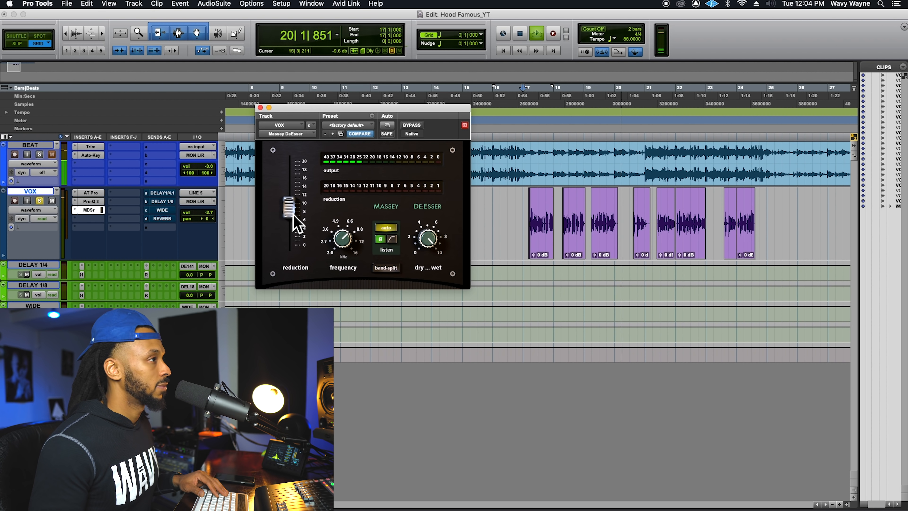
Replay the de-essed vocal from bar 17, save the session, and close the Massey DeEsser window.
key(space)
key(space)
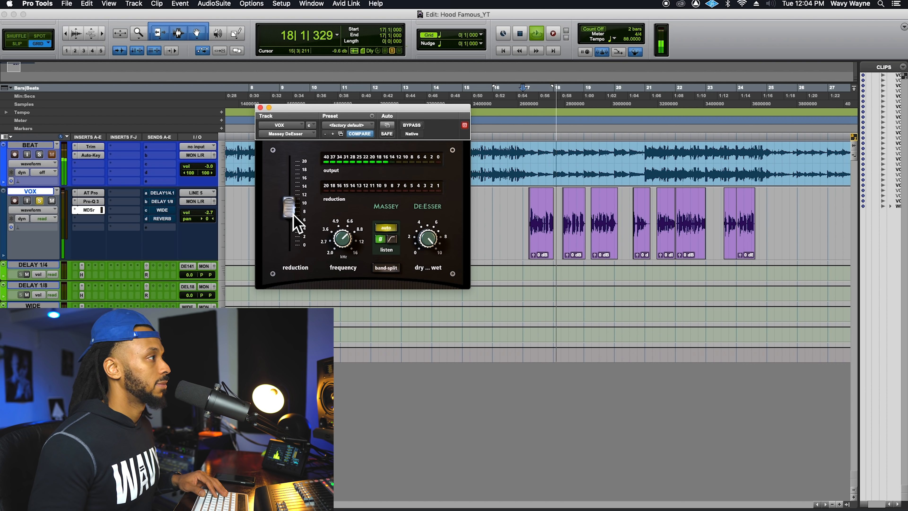
key(super+s)
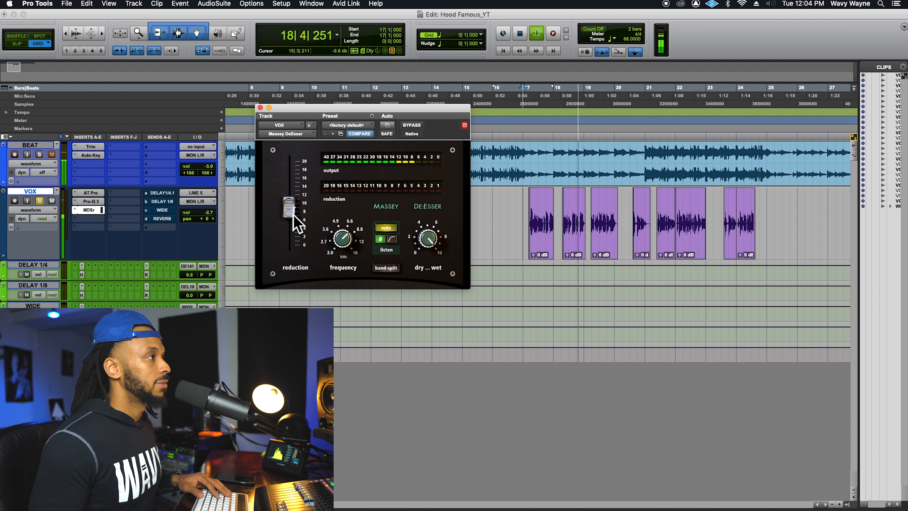
key(space)
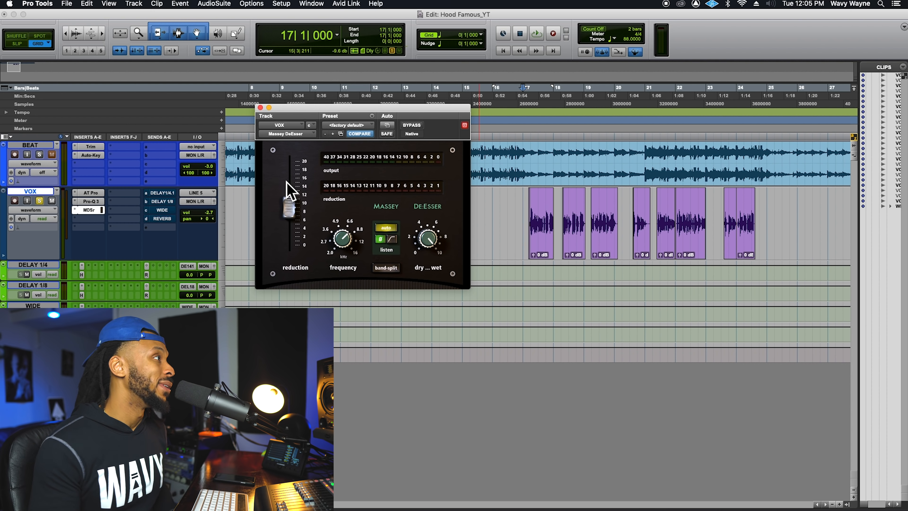
click(260, 107)
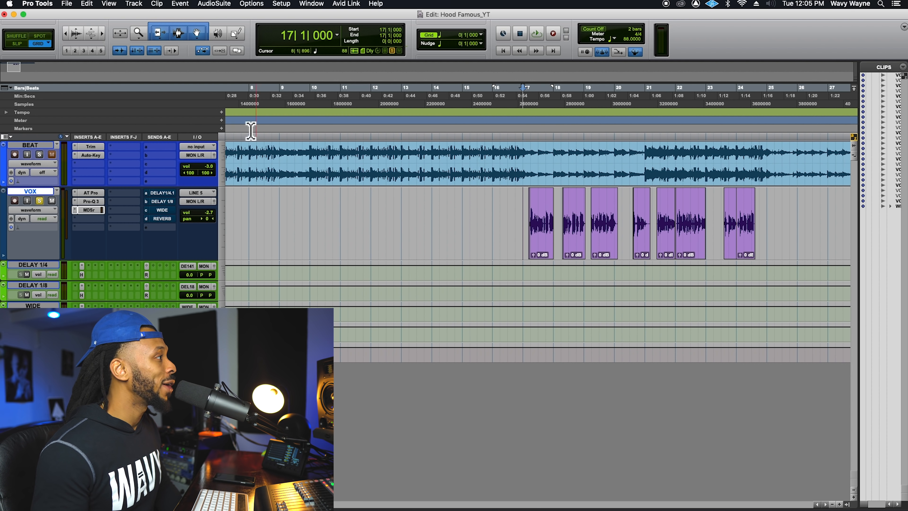
Add the mono C4 multiband processor after the de-esser on VOX and position its window below the tracks.
click(77, 223)
mouse_move(82, 222)
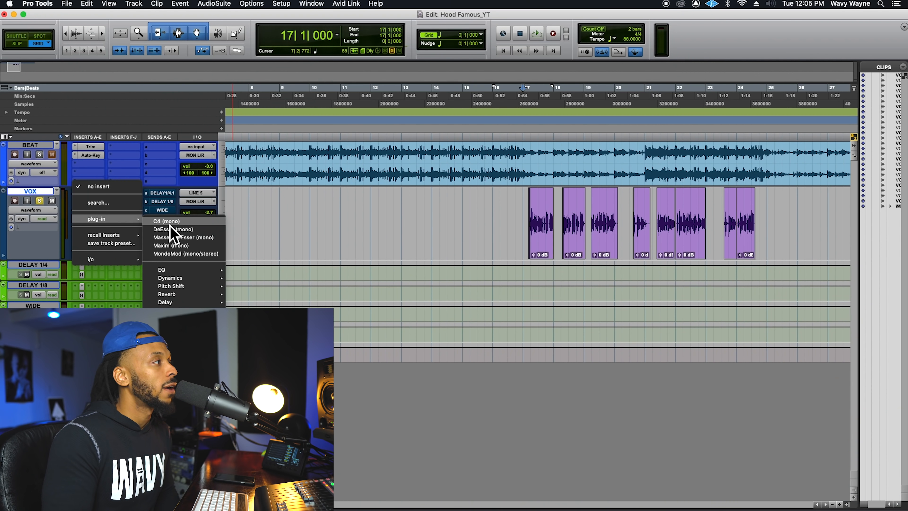
click(170, 224)
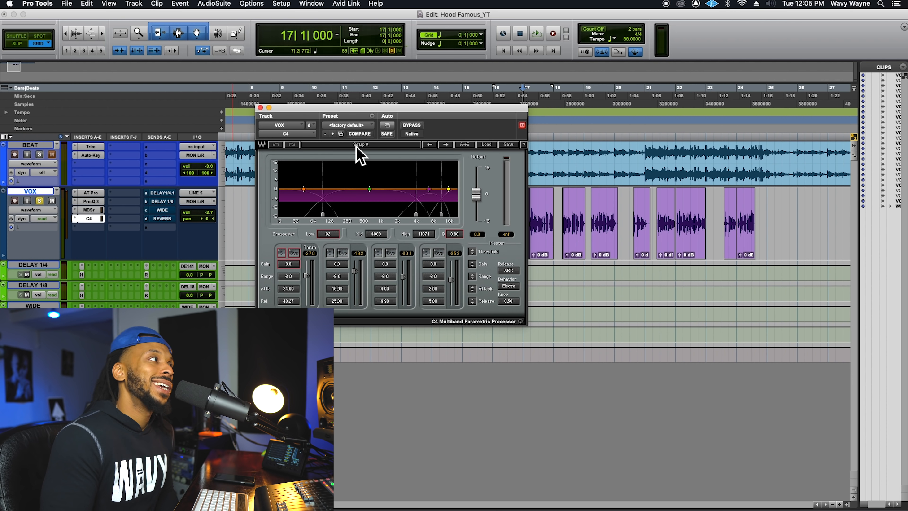
drag(364, 110, 489, 278)
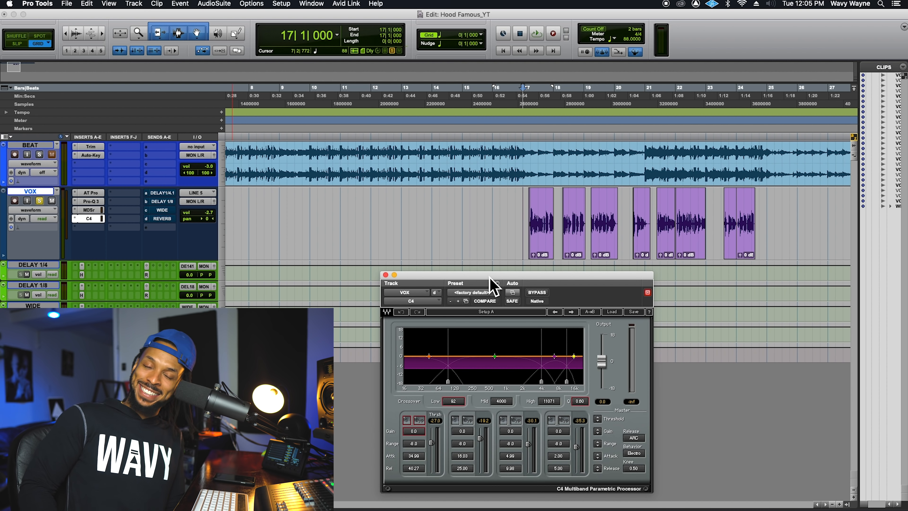
click(530, 209)
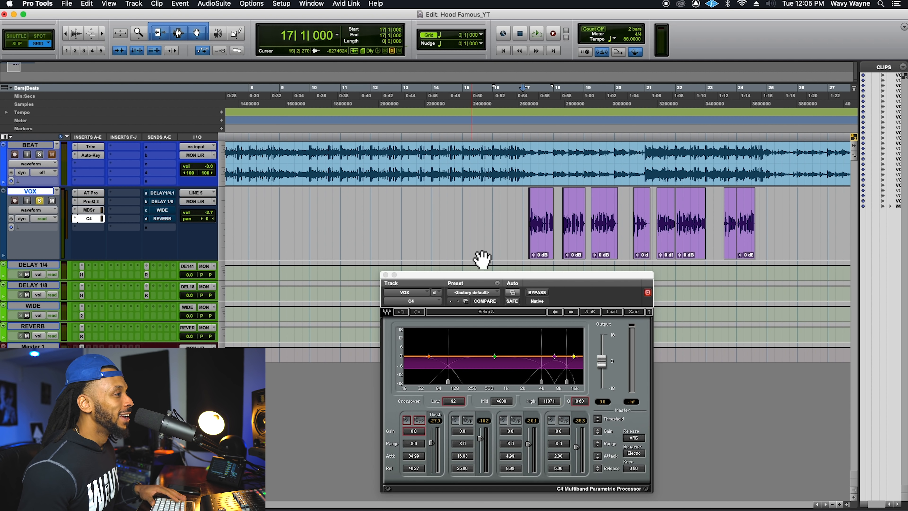
drag(562, 277, 461, 224)
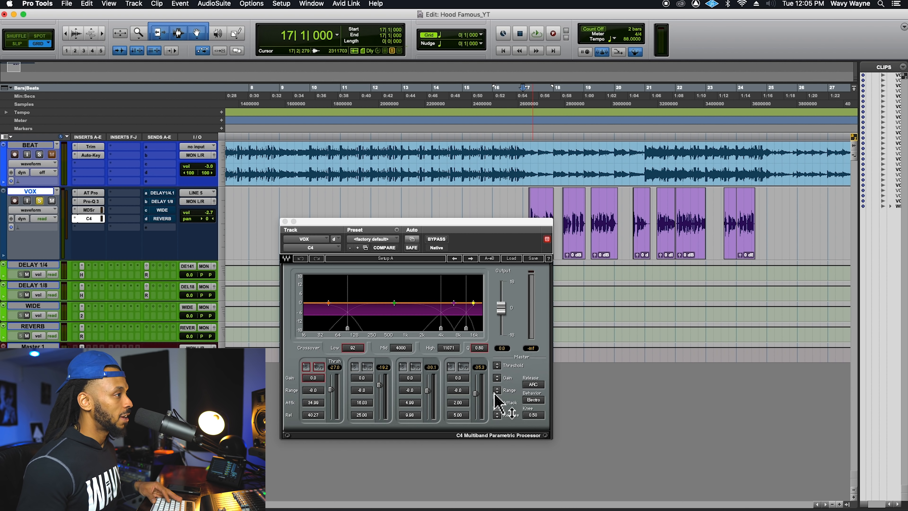
Reset all C4 band thresholds to 0, play the vocal from bar 17, and lower the low-band threshold to its minimum.
alt+click(496, 367)
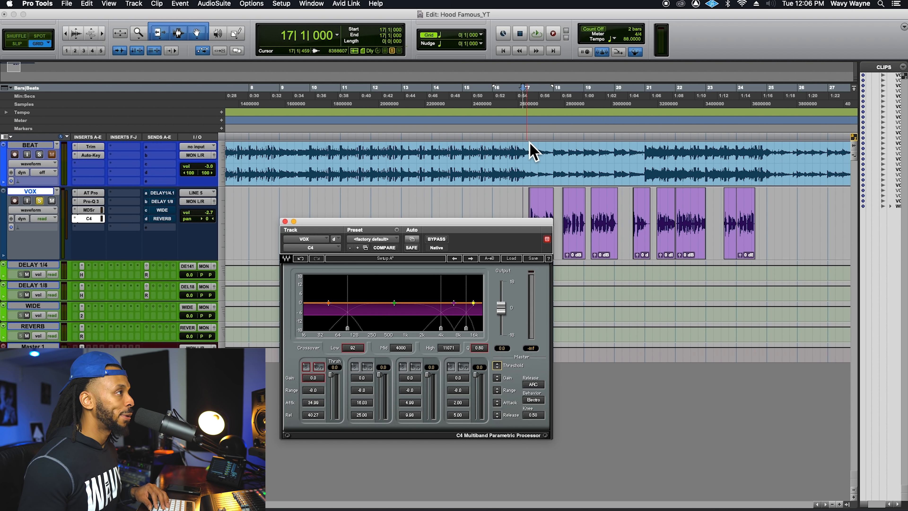
key(space)
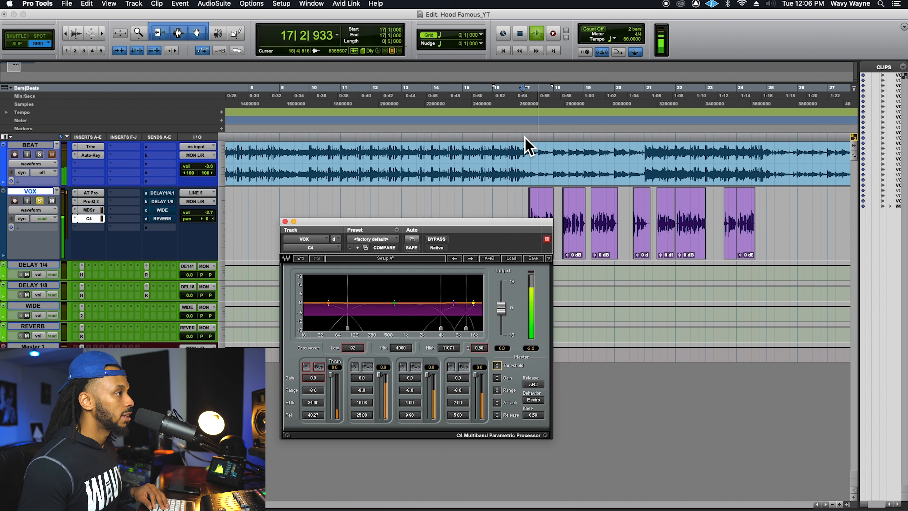
key(space)
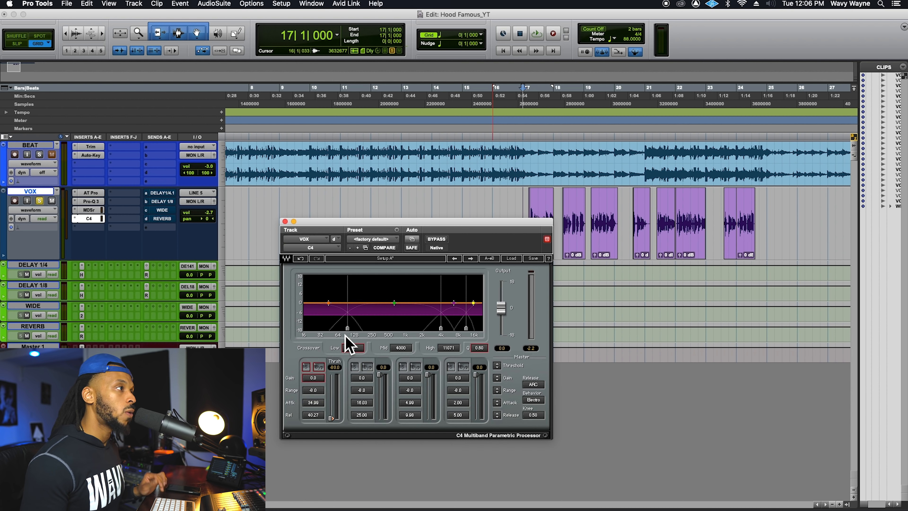
Move C4's low crossover to 118 Hz and set the range of all four bands to -4.8 dB together.
drag(347, 329, 348, 328)
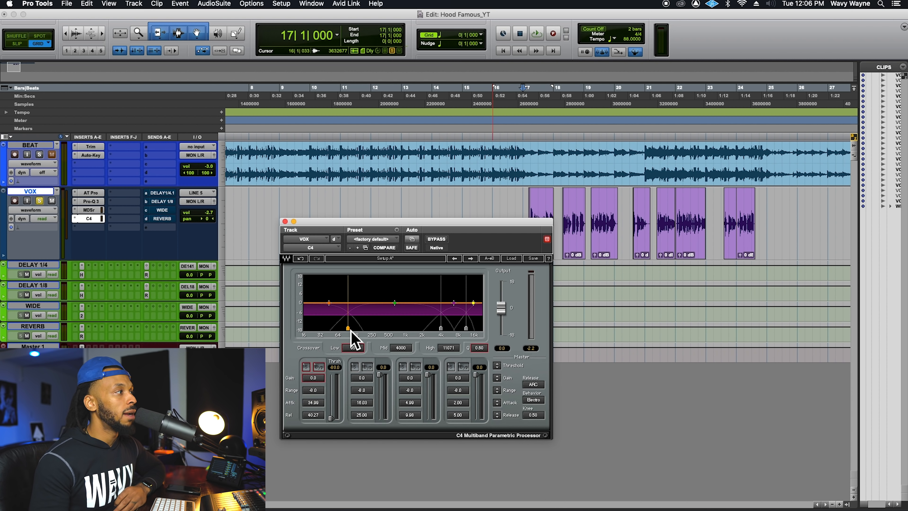
drag(348, 328, 354, 328)
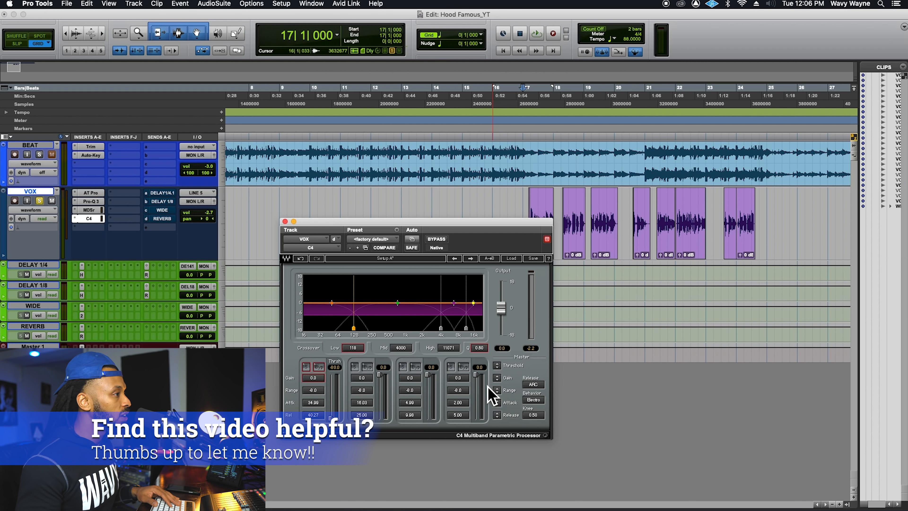
drag(496, 390, 496, 382)
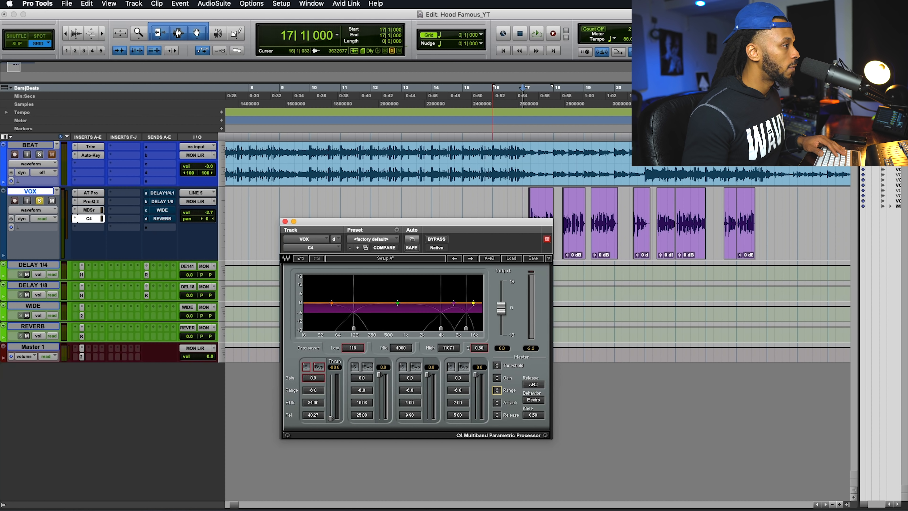
drag(496, 382, 496, 382)
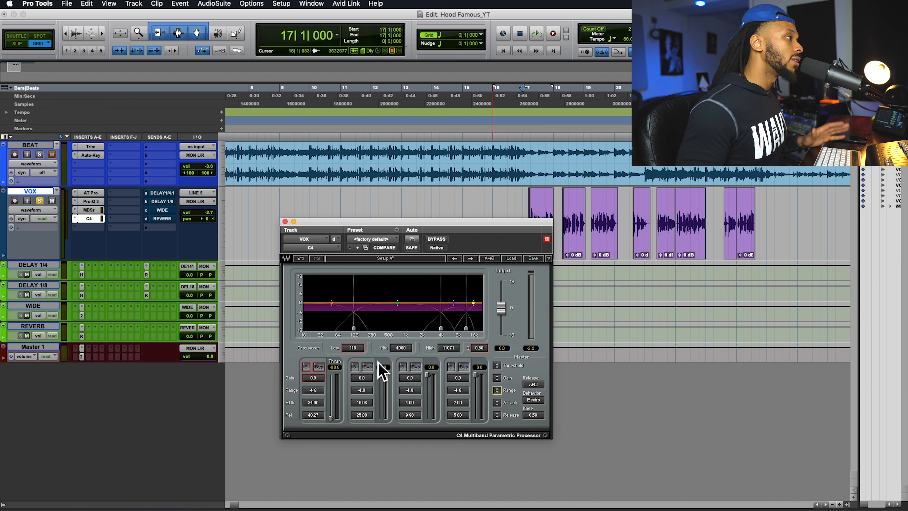
Raise C4's low crossover to about 156 Hz while auditioning the vocal, and set the low band's range to -6.1 dB.
key(space)
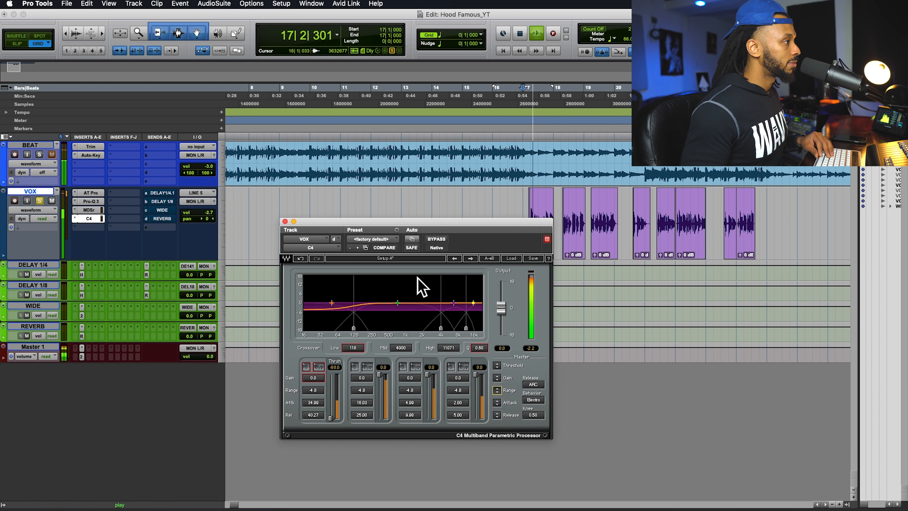
drag(353, 329, 362, 329)
key(space)
key(space)
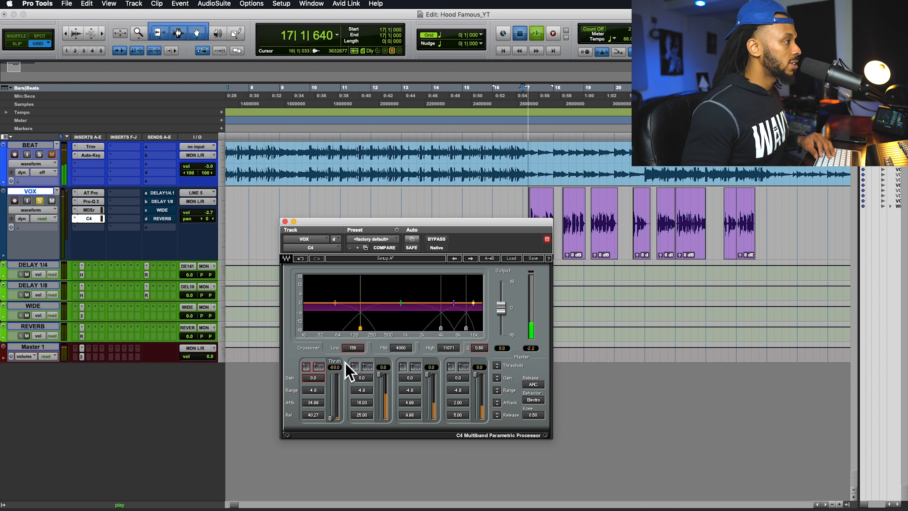
key(space)
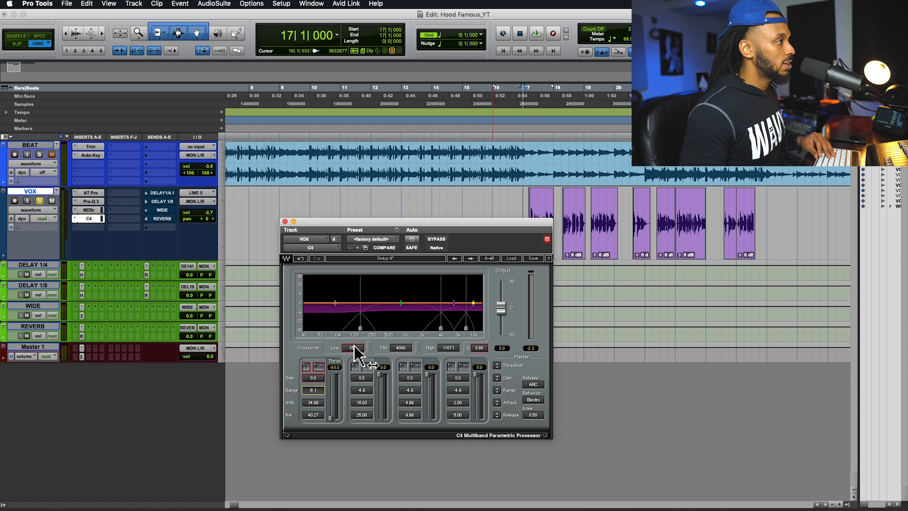
Play the vocal and raise C4's low crossover to 222 Hz, settling on 214 Hz.
key(space)
drag(361, 328, 369, 329)
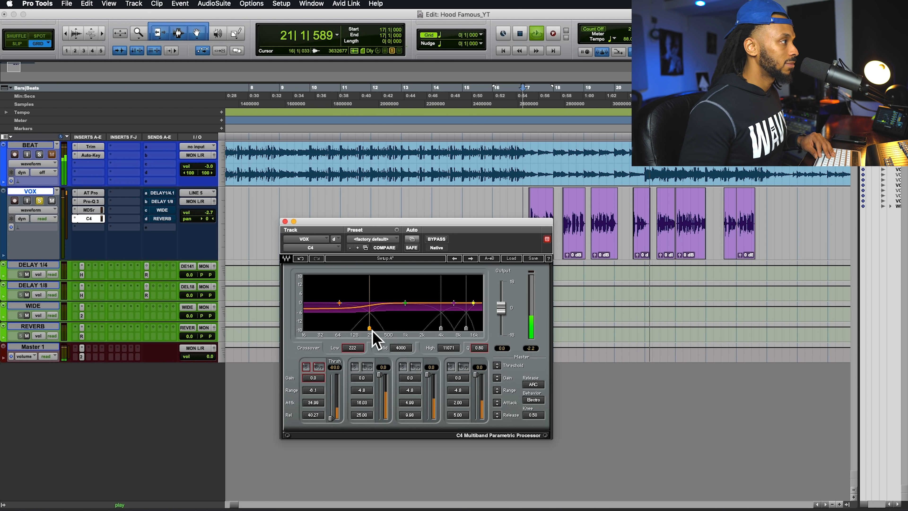
drag(369, 328, 368, 328)
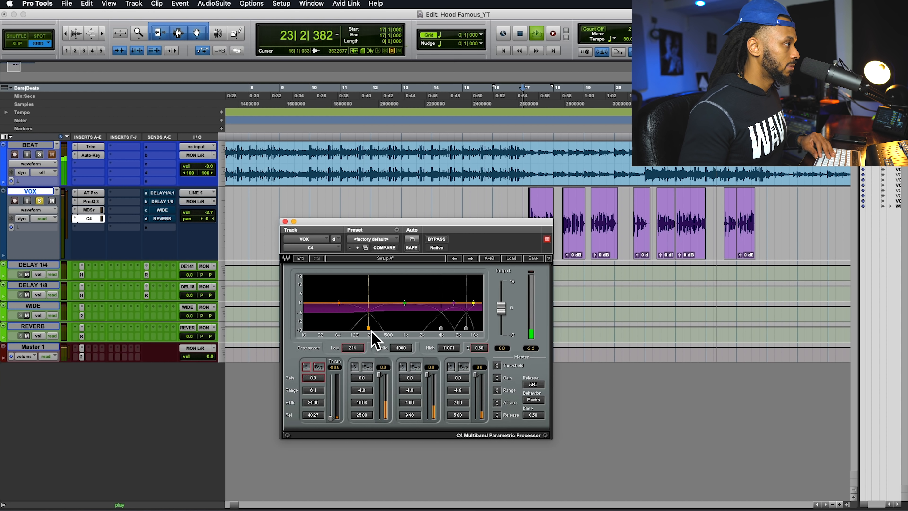
Replay the vocal from bar 17 and raise C4's low-band threshold to -67.3 dB.
key(space)
key(space)
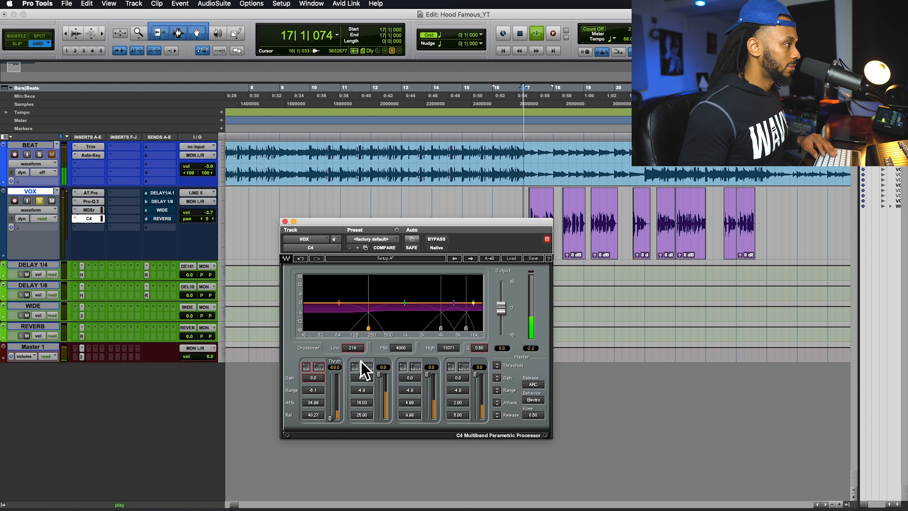
drag(336, 418, 332, 412)
key(space)
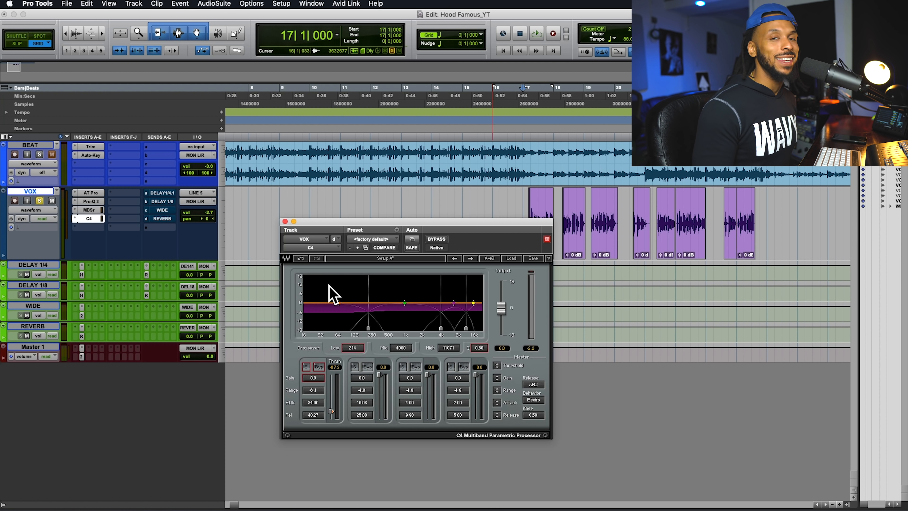
click(338, 303)
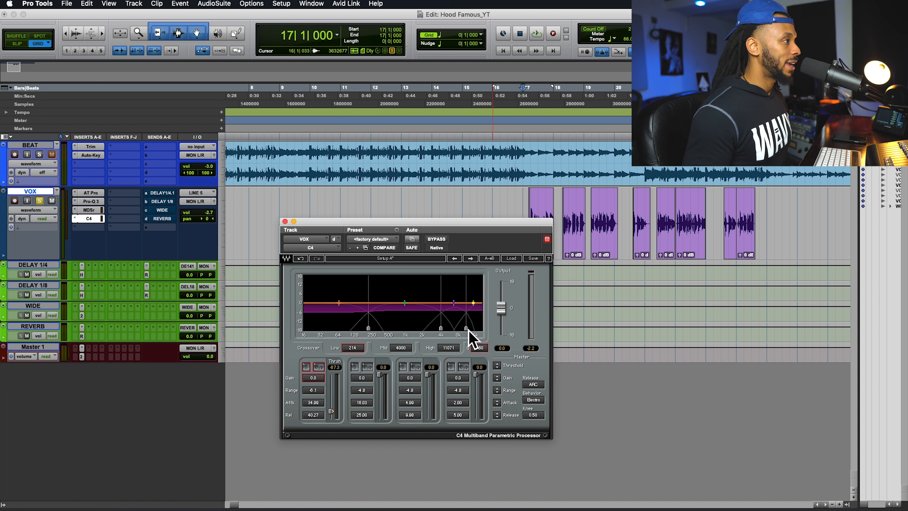
Set C4's mid crossover to 1829 Hz and high crossover to 13662 Hz, and lower the high-band threshold to its minimum.
drag(444, 333, 471, 329)
drag(476, 375, 476, 382)
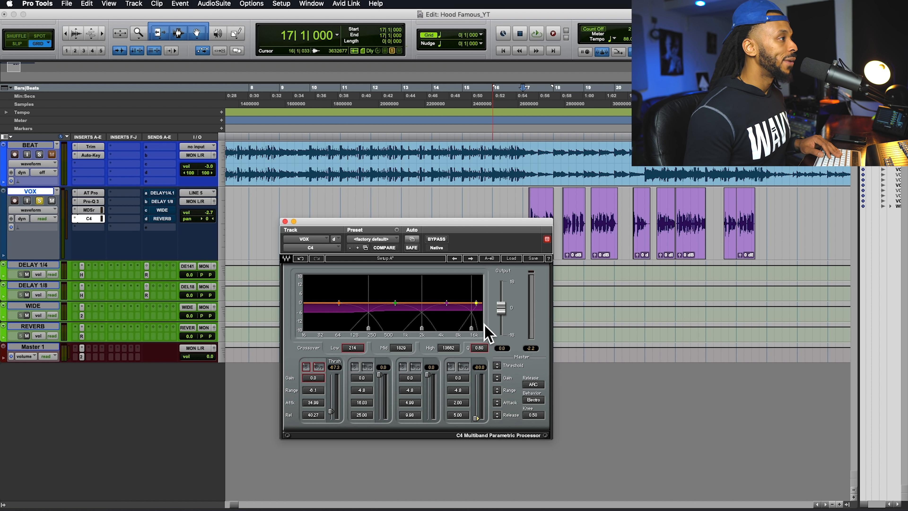
Lower C4's high crossover to 10237 Hz, and reduce it further to about 6669 Hz during playback.
drag(472, 328, 464, 329)
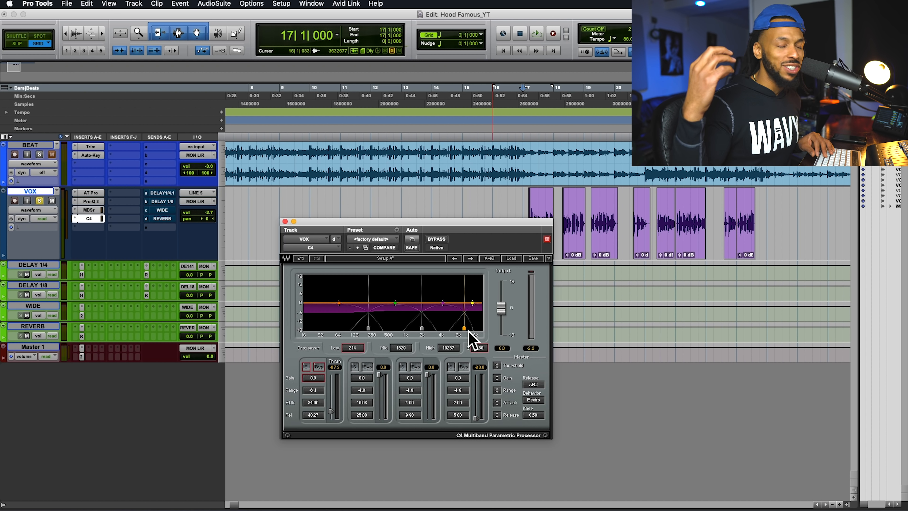
key(space)
drag(464, 328, 454, 328)
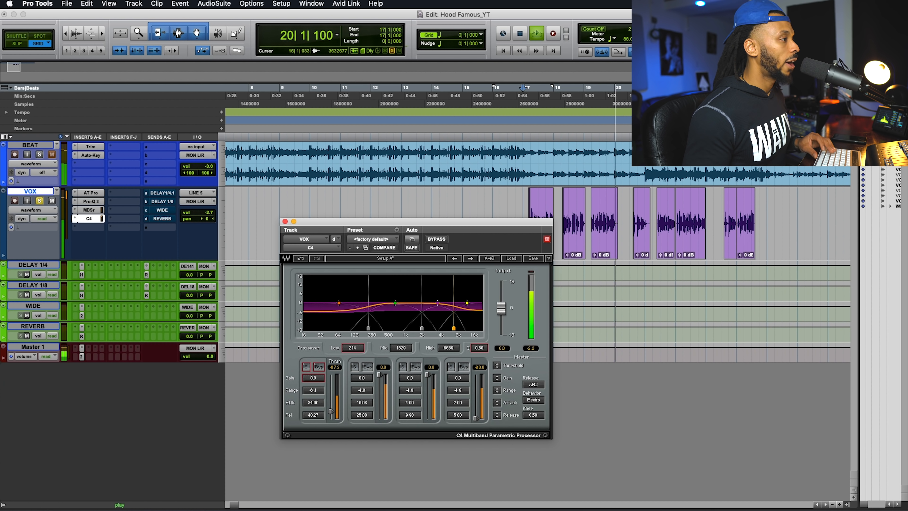
Replay the vocal from bar 17 and raise C4's high-band threshold to -67.1 dB.
key(space)
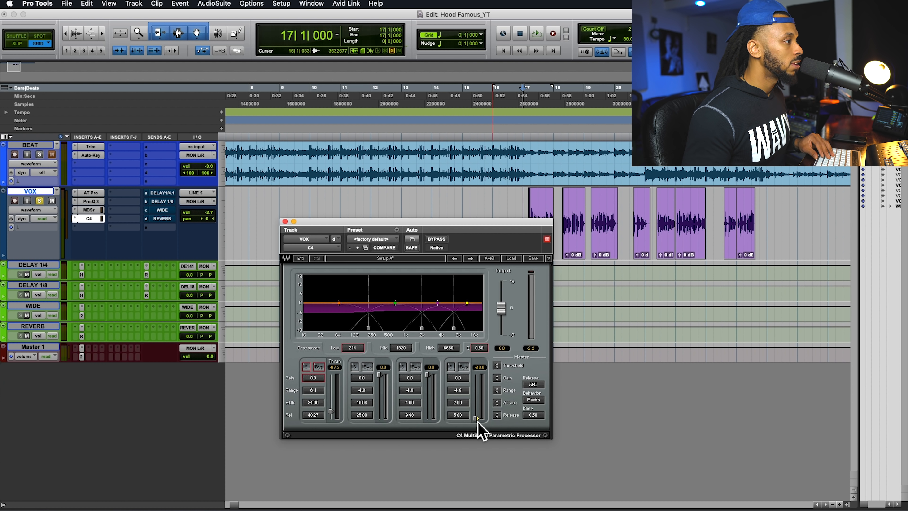
key(space)
drag(476, 418, 477, 415)
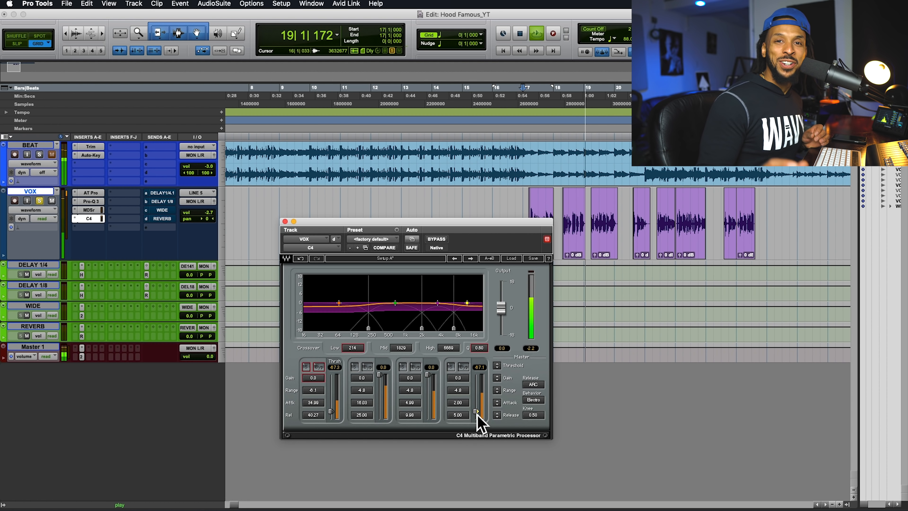
key(space)
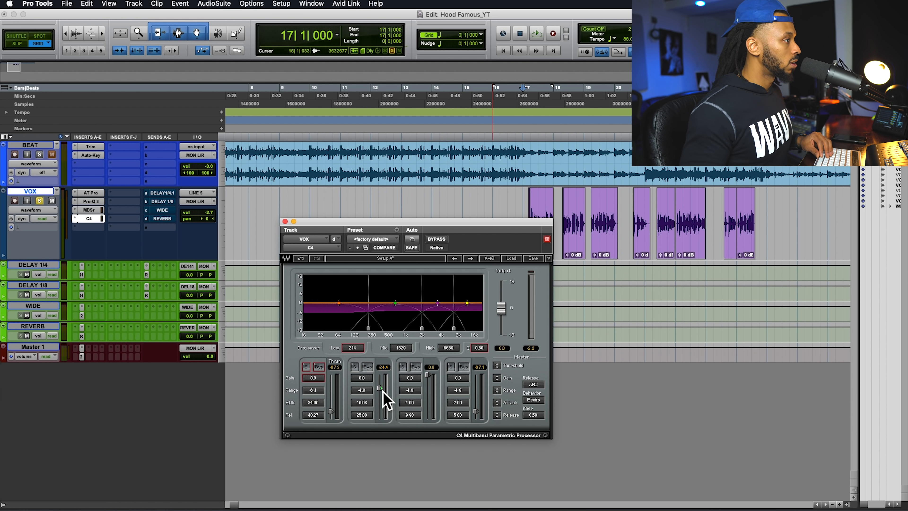
During playback, lower C4's low-mid threshold to -26.6 dB with a range of -8.2 dB, and the high-mid threshold to -33.2 dB.
key(space)
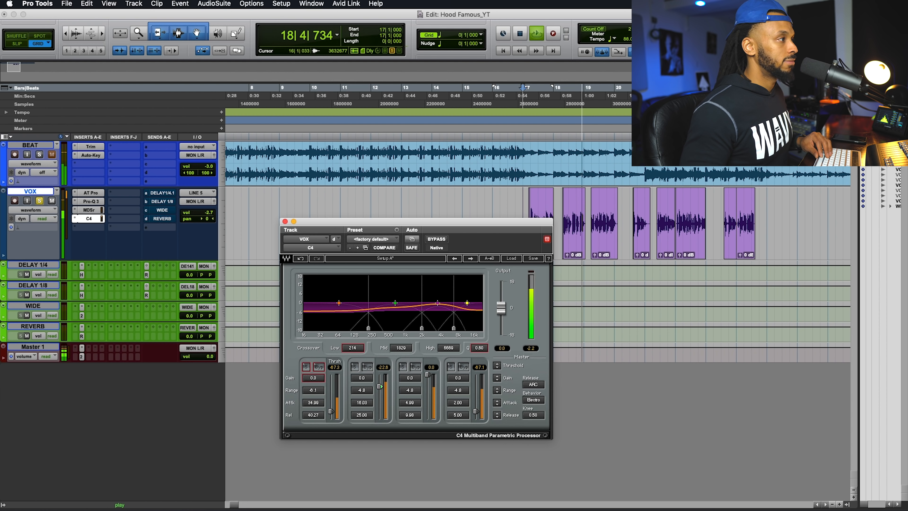
key(space)
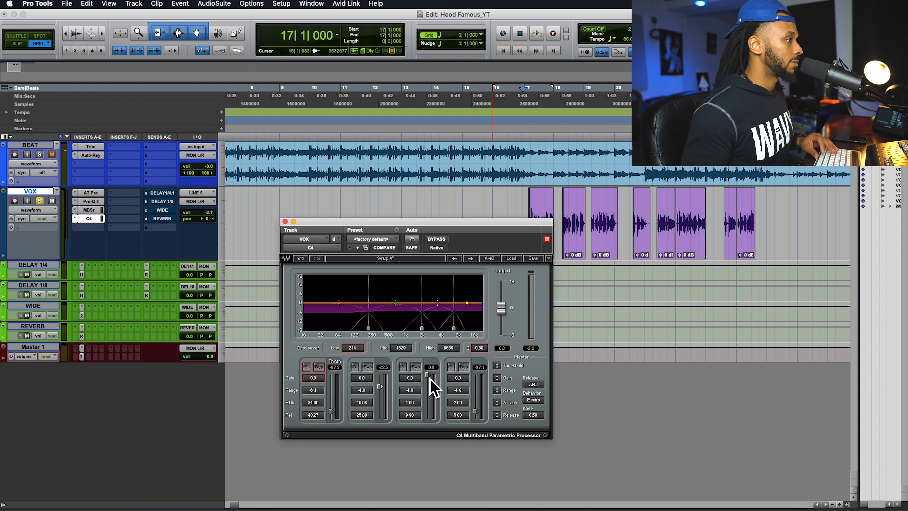
key(space)
drag(430, 379, 366, 399)
key(space)
key(space)
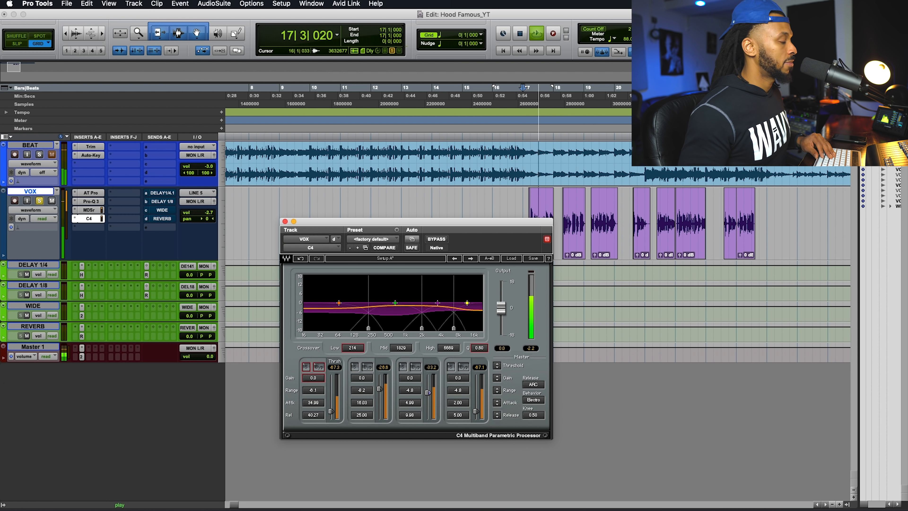
Raise C4's low-mid threshold to -26.2 dB and high-mid threshold to -25.3 dB, replaying the vocal.
key(space)
drag(380, 389, 380, 388)
key(space)
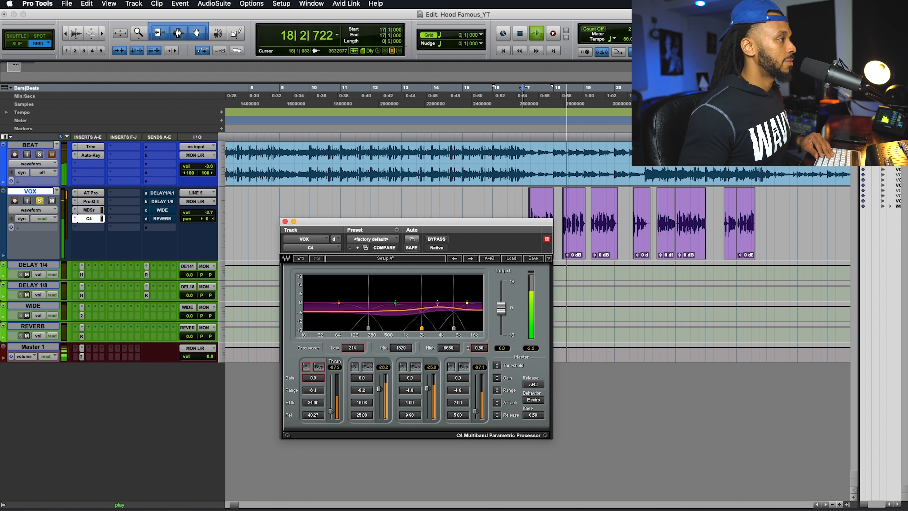
Lower C4's mid crossover to about 1430 Hz and its low crossover to 190 Hz during playback.
drag(421, 331, 418, 332)
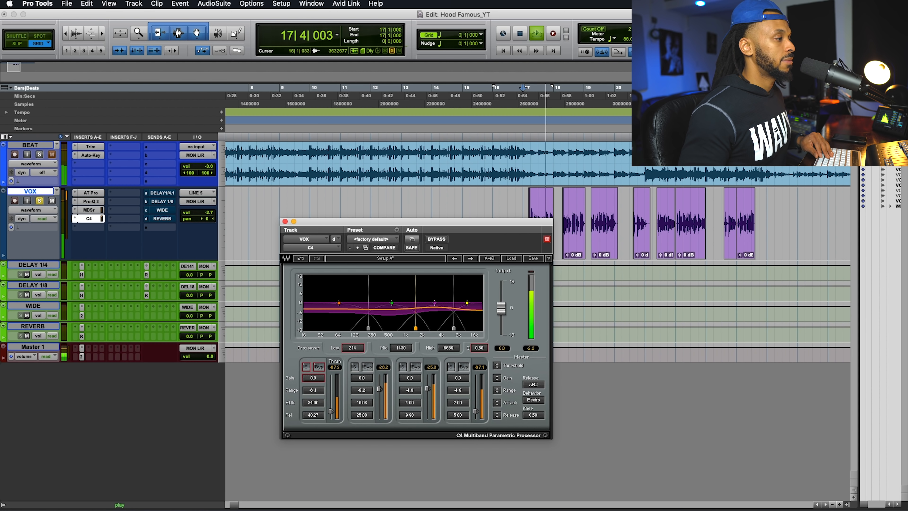
drag(369, 328, 367, 328)
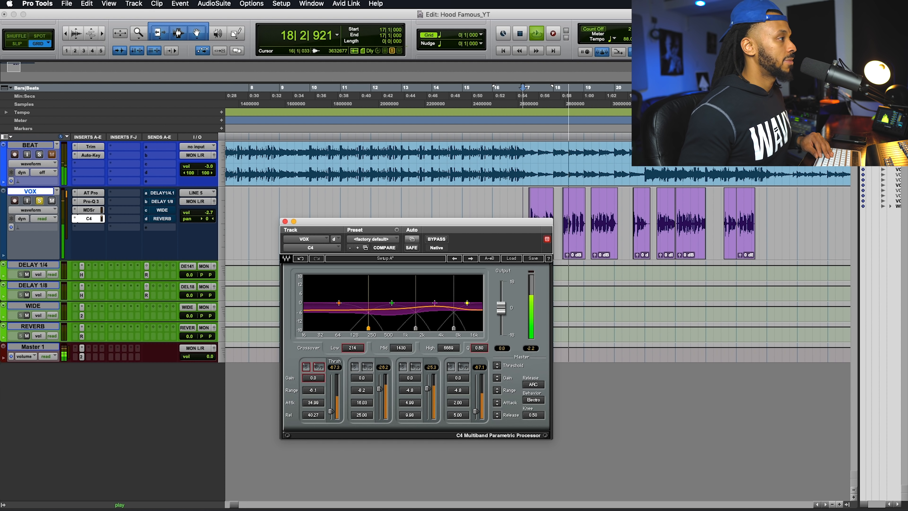
drag(367, 328, 366, 329)
Refine C4 with a low-mid threshold of -29.1 dB, mid crossover of 1410 Hz and high-band threshold of -66.3 dB, then stop playback.
drag(386, 372, 385, 399)
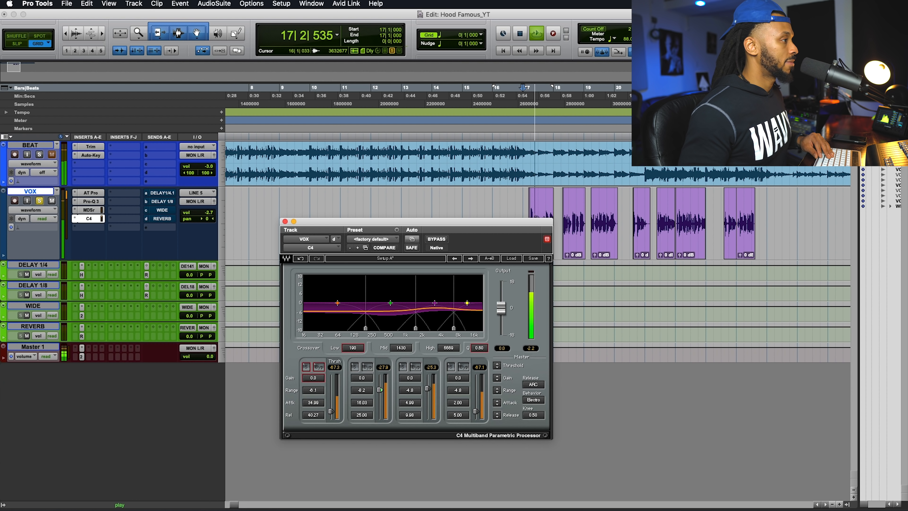
key(space)
key(space)
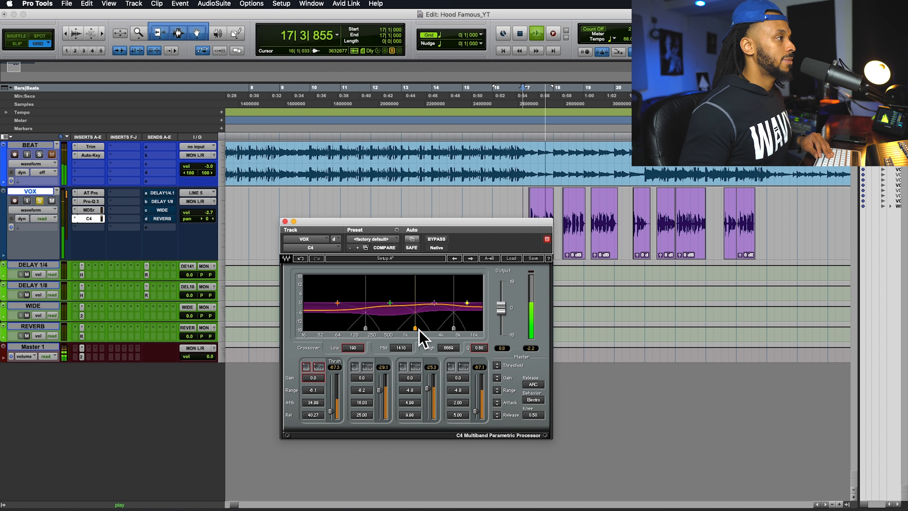
drag(476, 412, 476, 411)
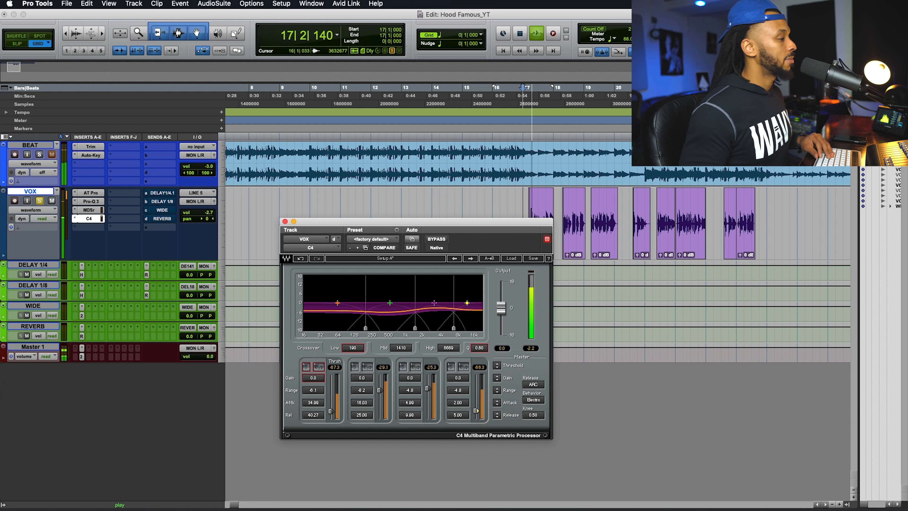
key(space)
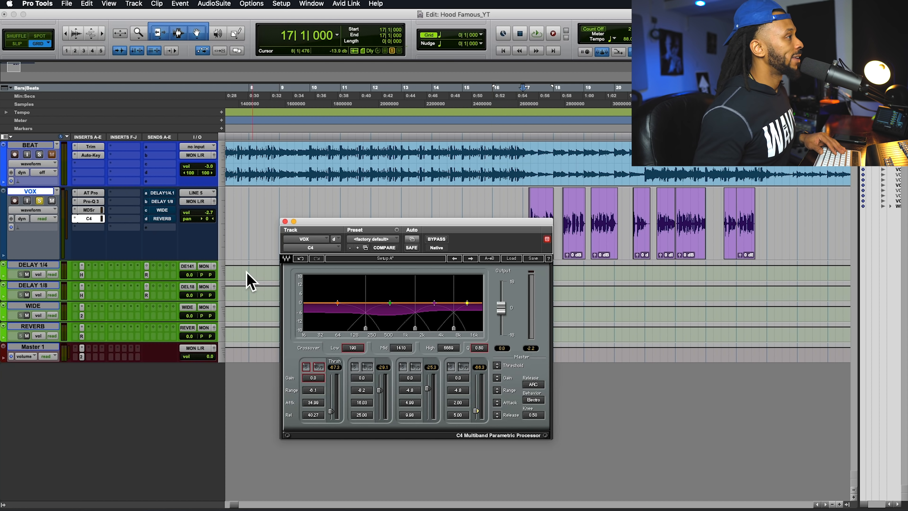
Close C4 and insert the mono Smack compressor in the next free insert slot on the VOX track.
click(285, 221)
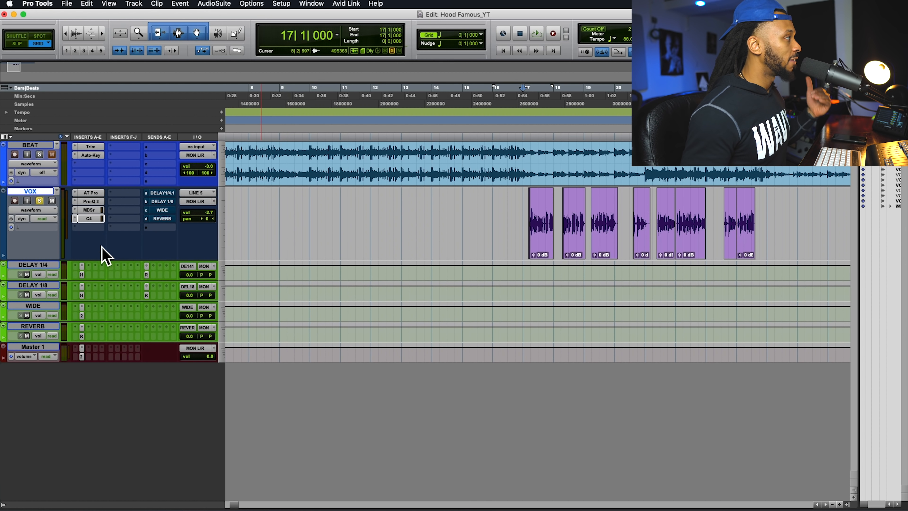
click(89, 226)
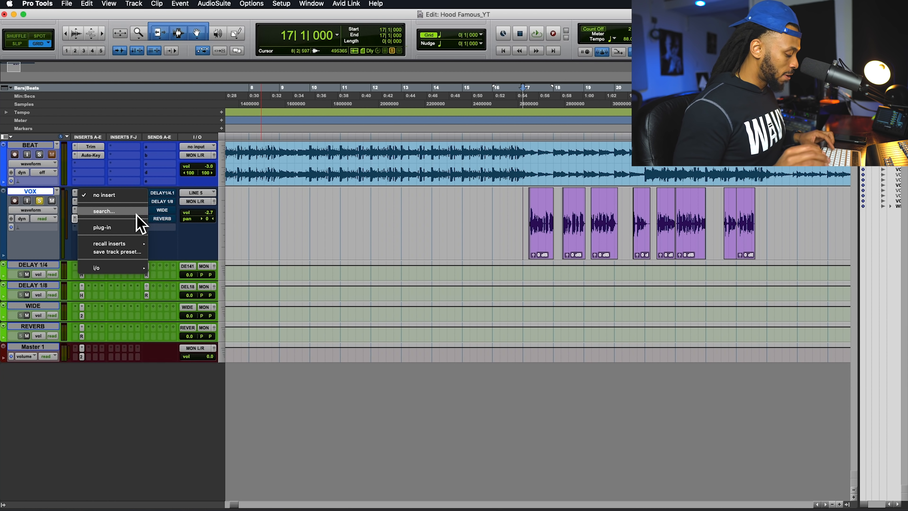
click(137, 214)
text(samck)
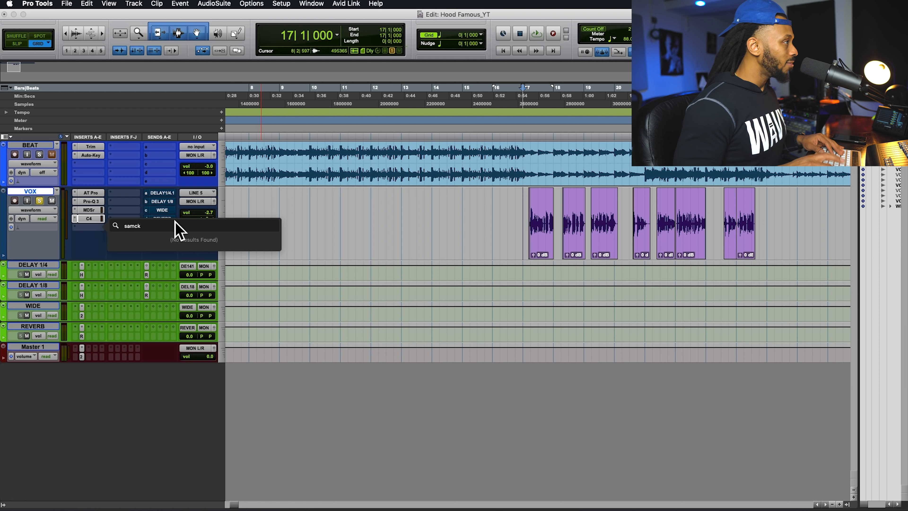
key(BackSpace)
key(BackSpace)
key(BackSpace)
key(BackSpace)
text(sm)
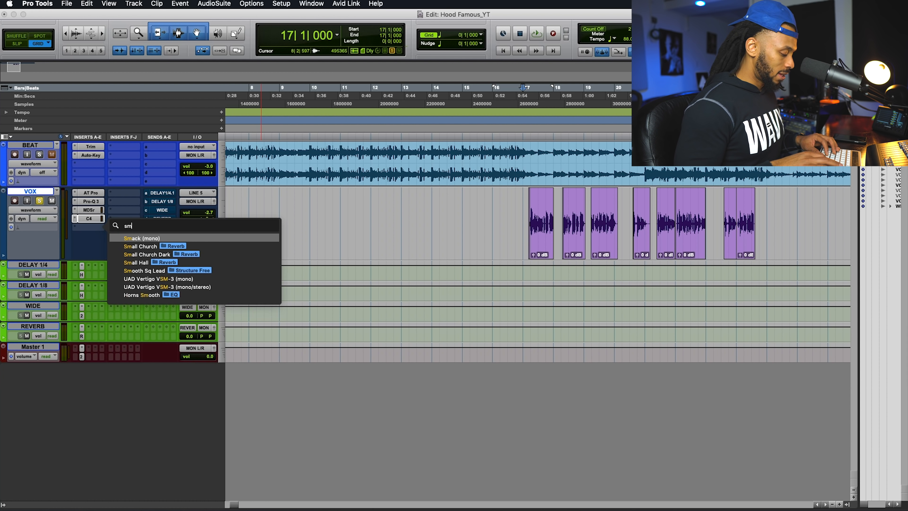
text(ack)
key(Return)
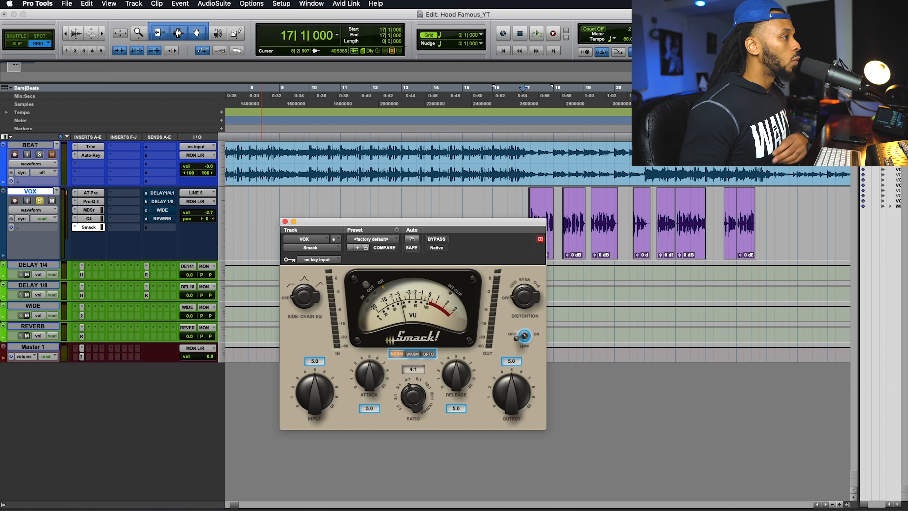
Switch Smack to OPTO mode and move its window below the vocal clips.
click(429, 354)
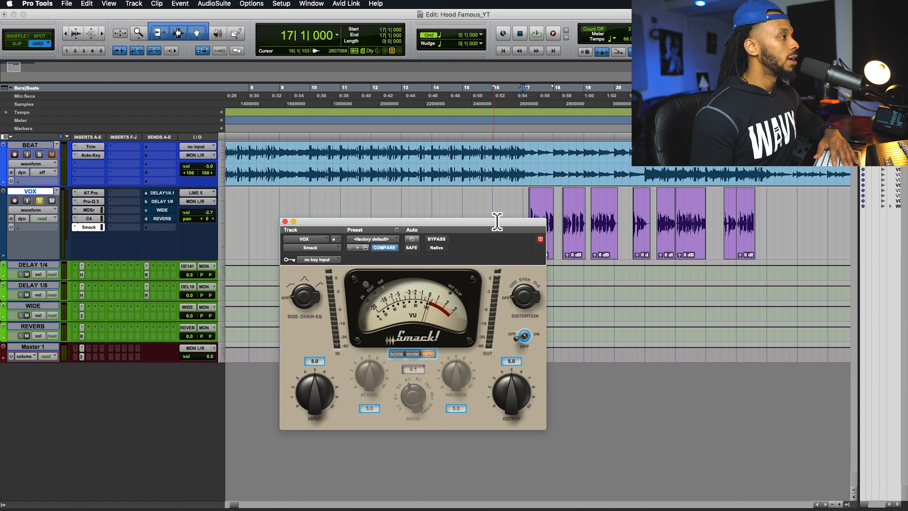
drag(490, 225, 481, 179)
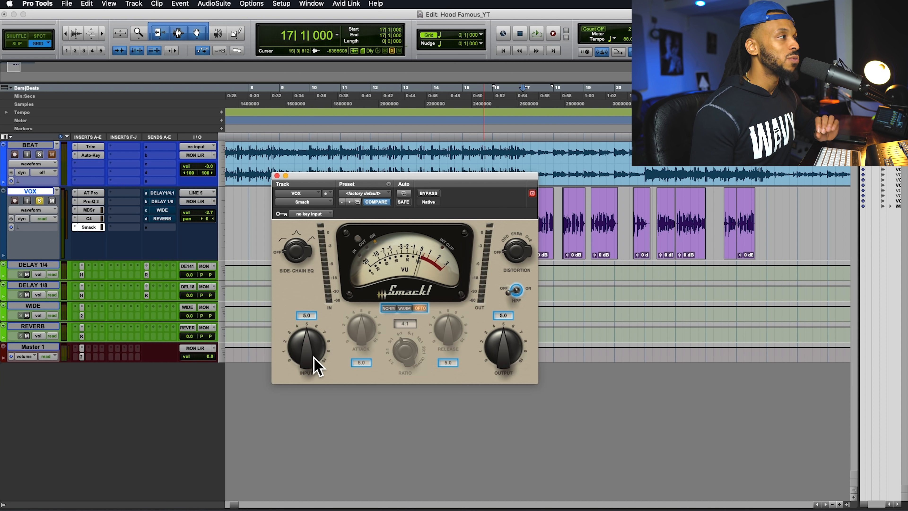
drag(434, 183, 441, 265)
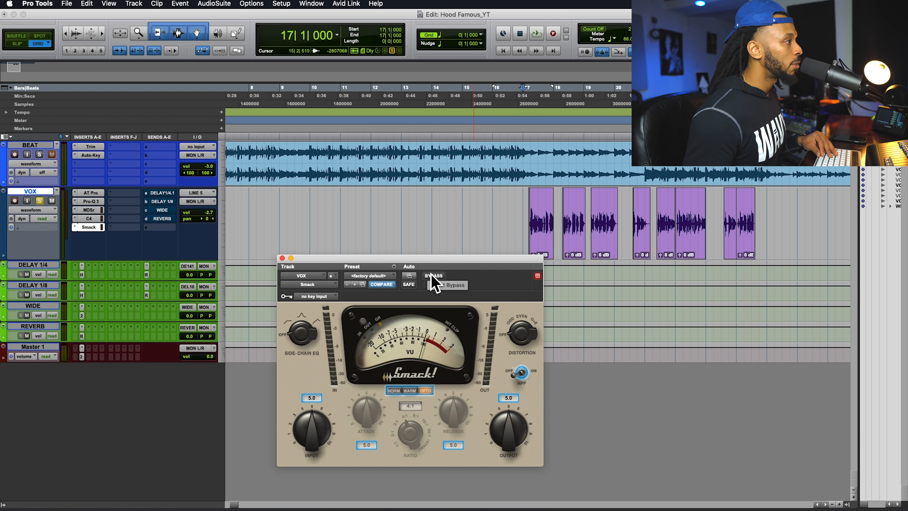
Play the vocal and set Smack's input to 4.5 and output to 5.5.
key(space)
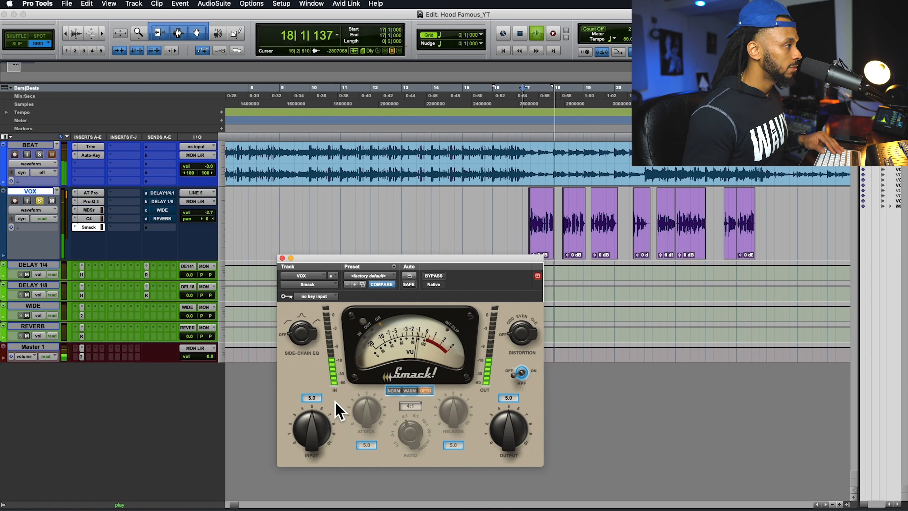
drag(321, 422, 320, 423)
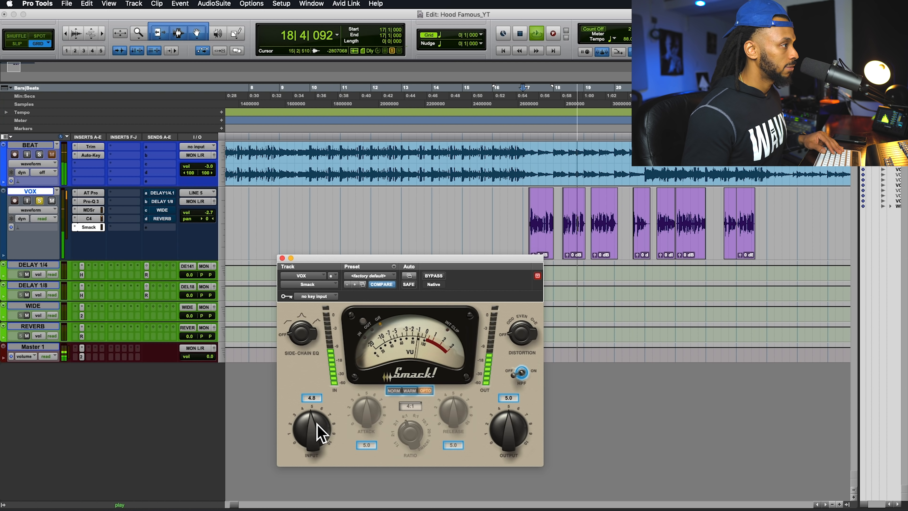
drag(317, 428, 313, 439)
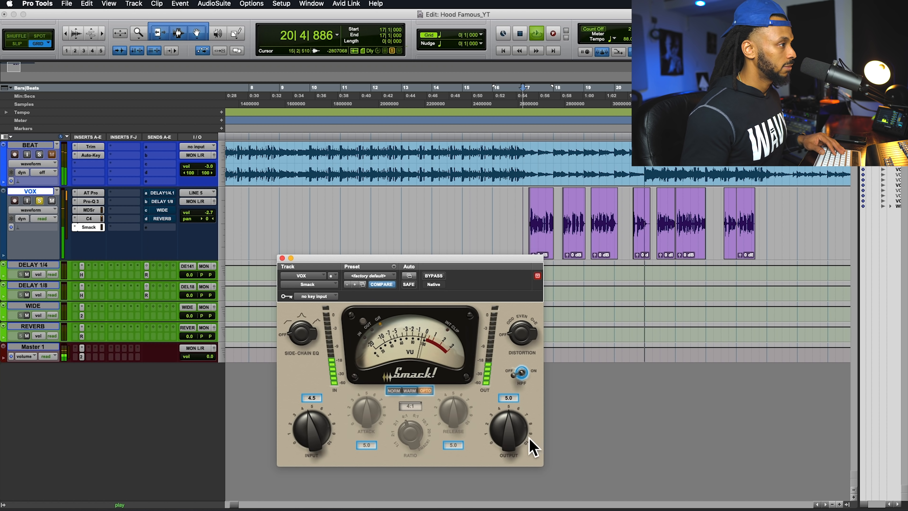
drag(507, 443, 510, 432)
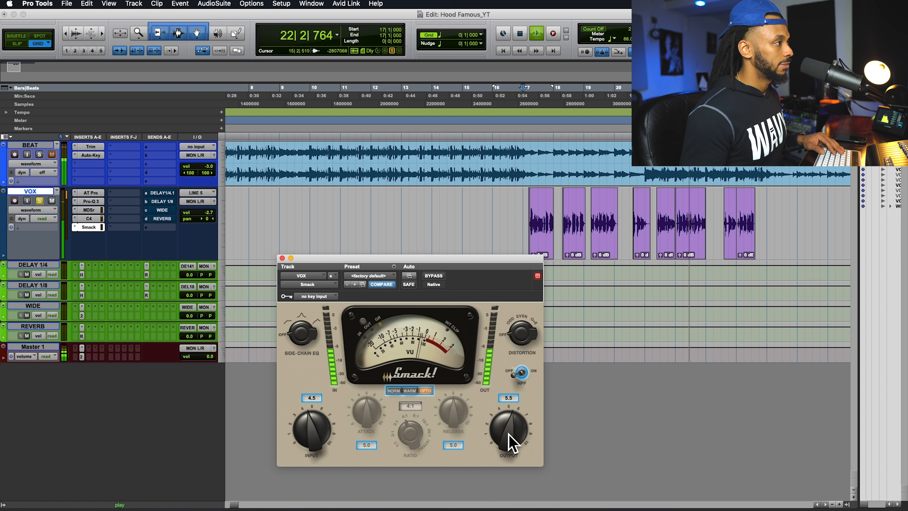
key(space)
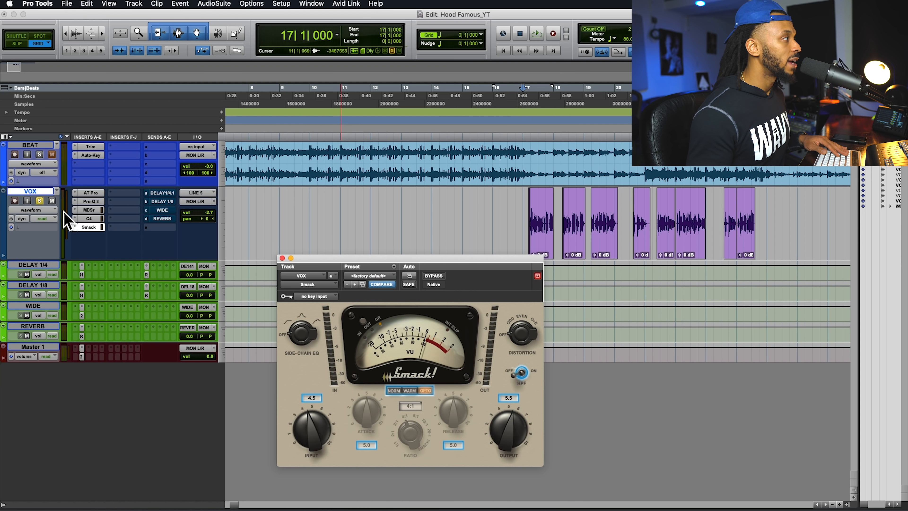
Unsolo VOX and, while playing it with the beat, raise Smack's output to 7.2 and the VOX fader to -1.7 dB.
click(39, 201)
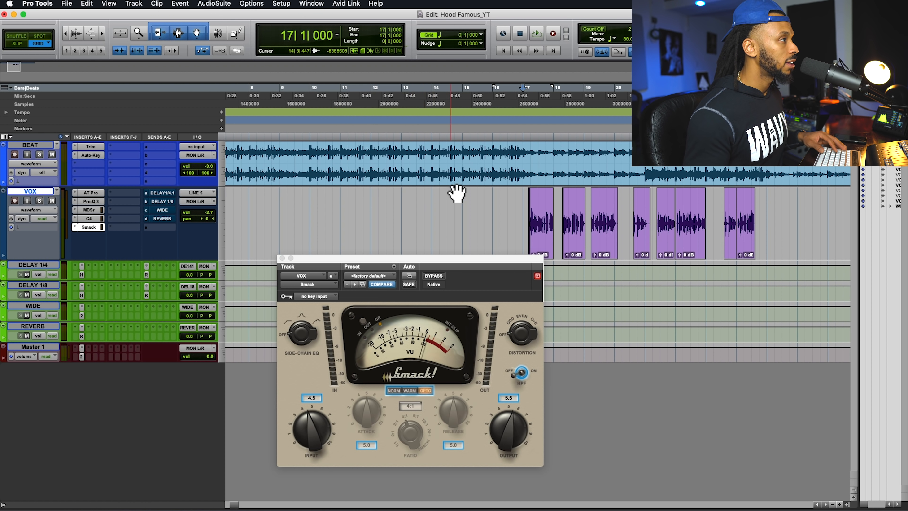
key(space)
drag(507, 426, 510, 423)
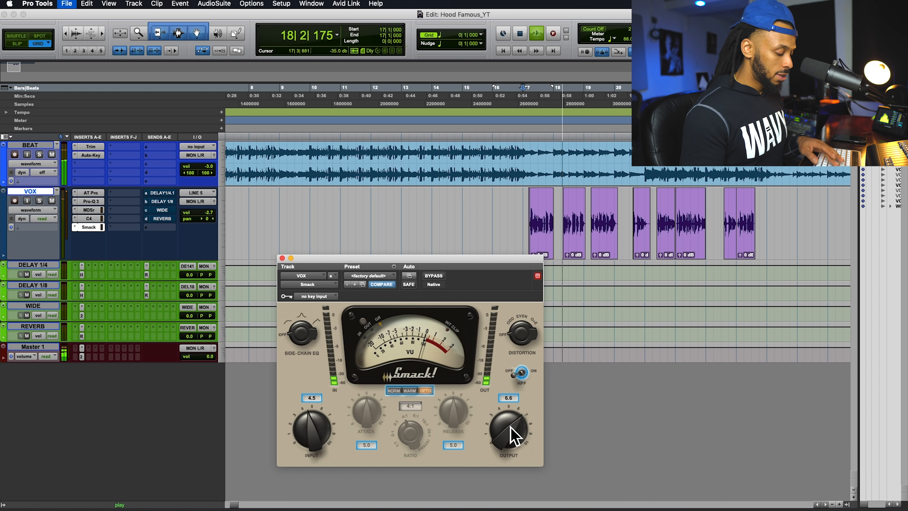
key(super+equal)
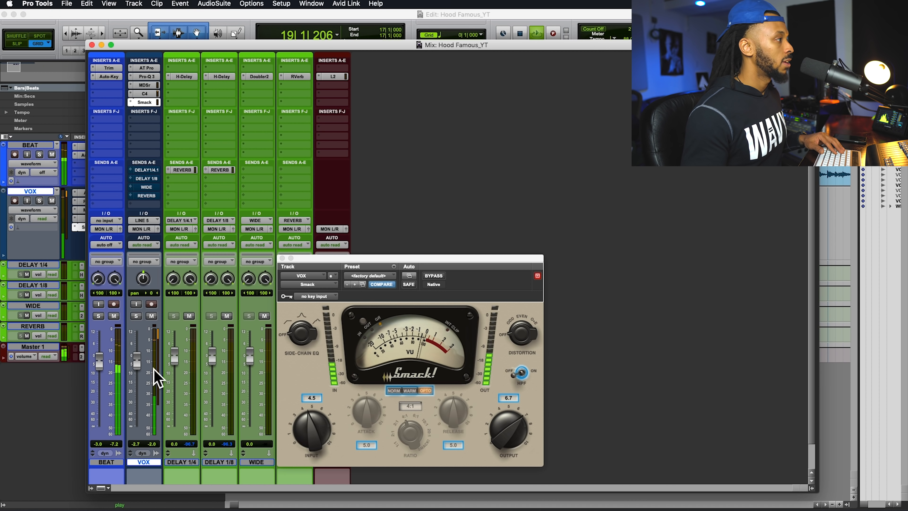
drag(142, 366, 143, 365)
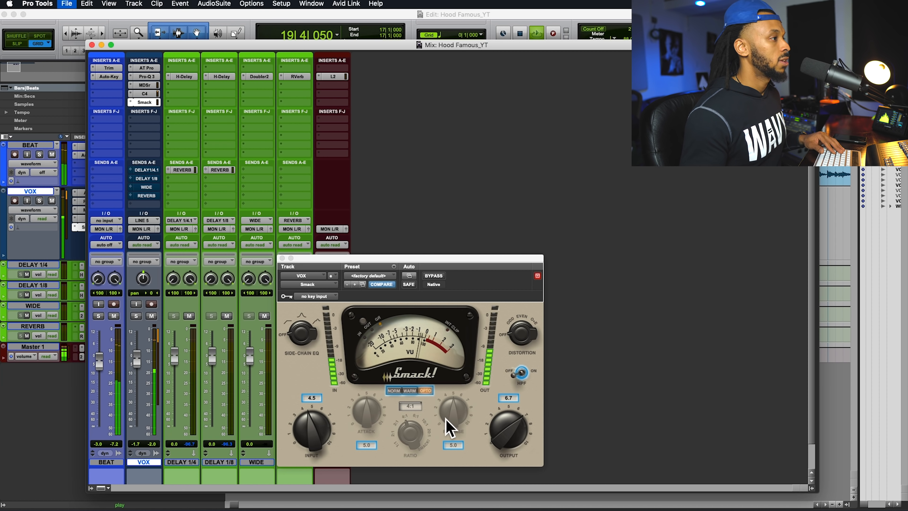
drag(517, 438, 516, 426)
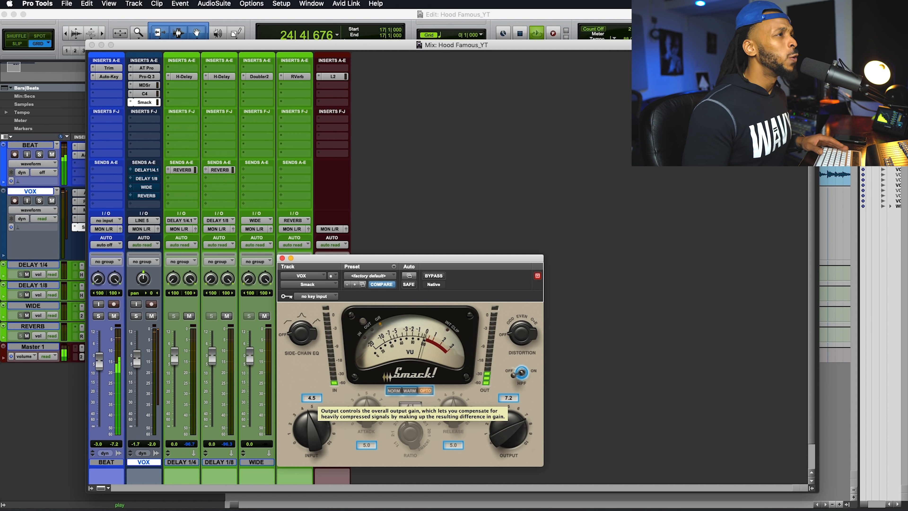
key(space)
key(super+equal)
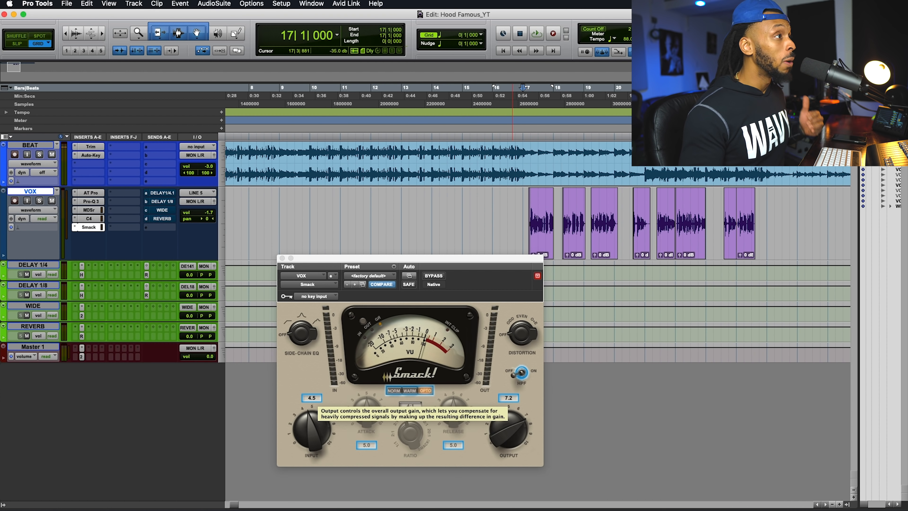
Bypass all five VOX inserts and play the mix from bar 21 to hear the unprocessed vocal.
click(644, 168)
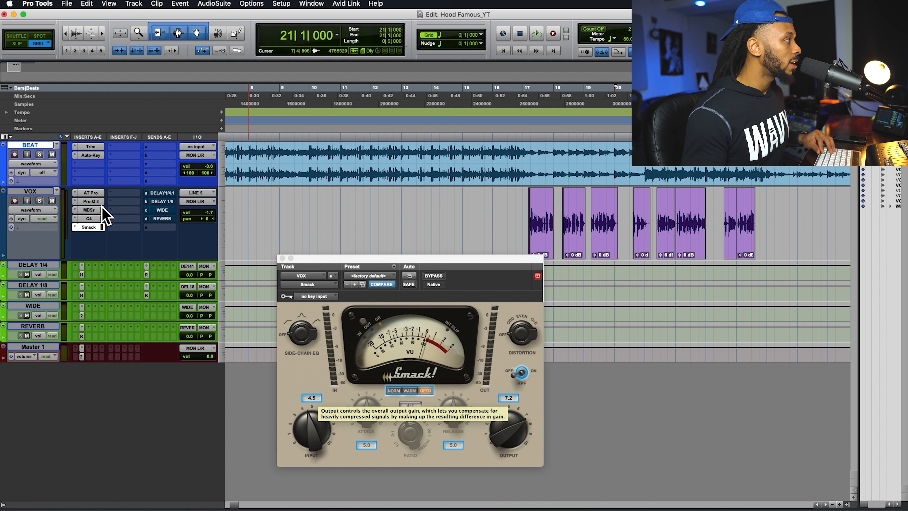
super+click(97, 227)
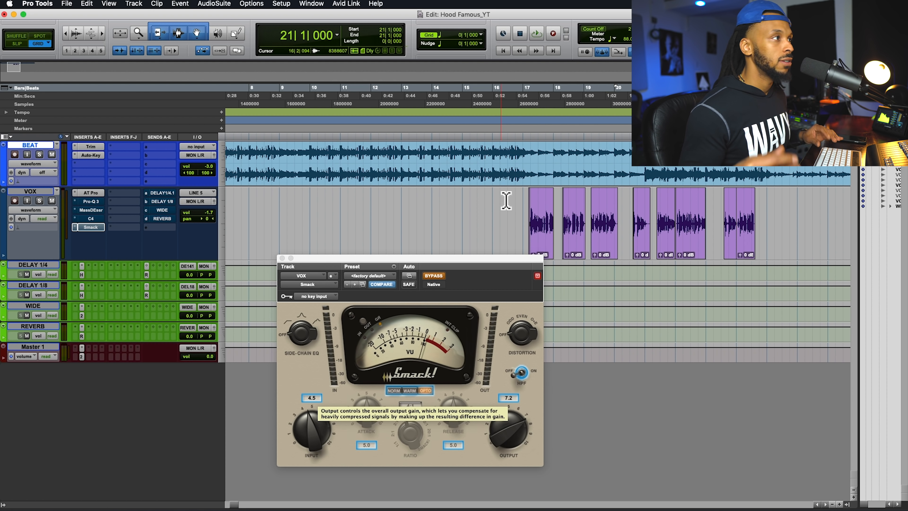
key(space)
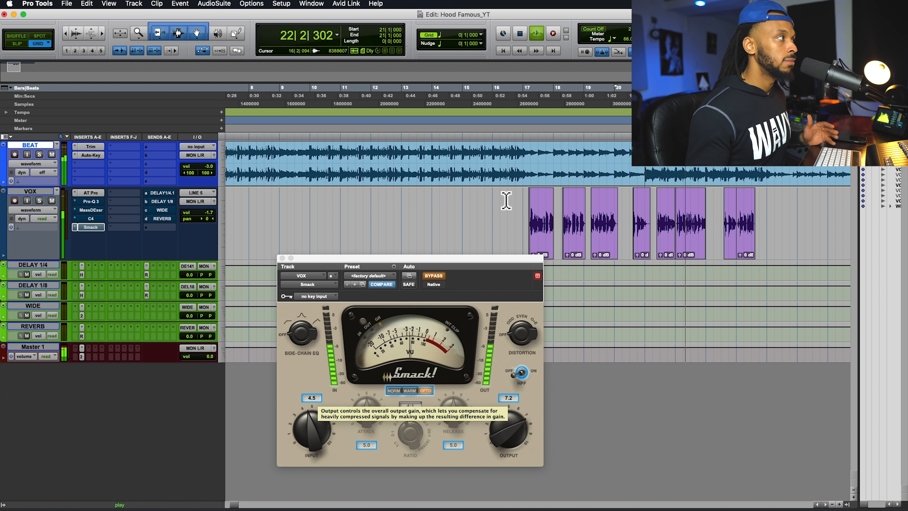
Re-enable all five VOX inserts and play the mix from bar 21 to hear the processed vocal.
key(space)
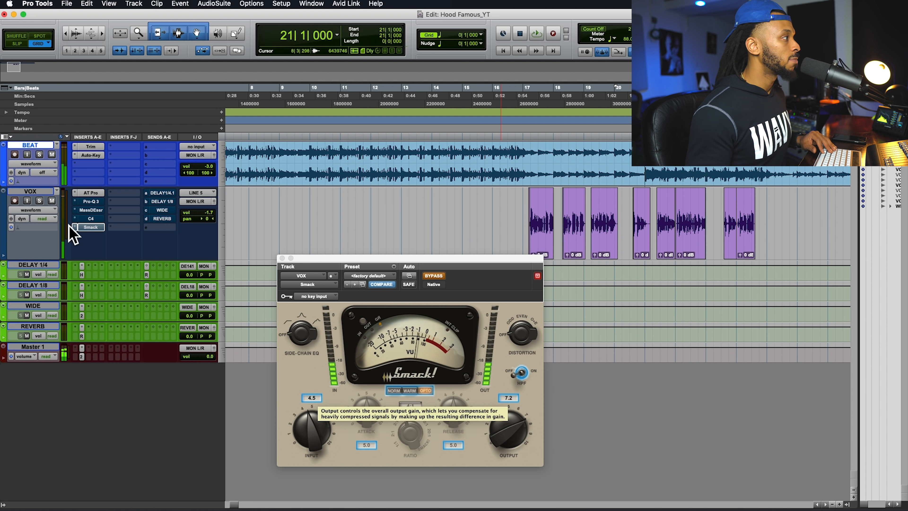
super+click(93, 227)
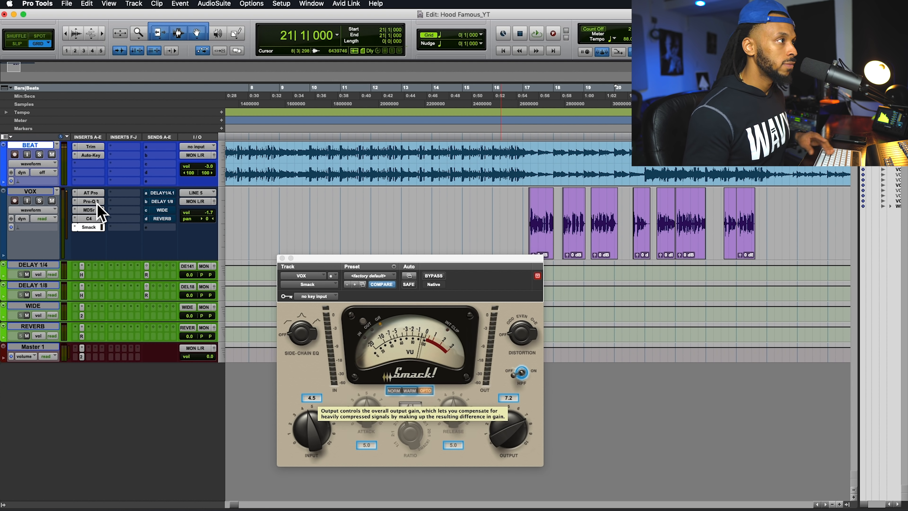
key(space)
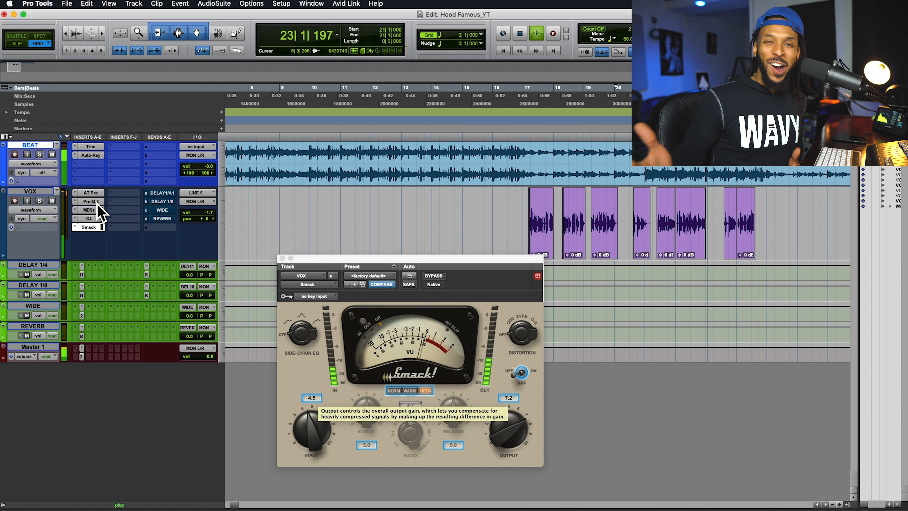
key(space)
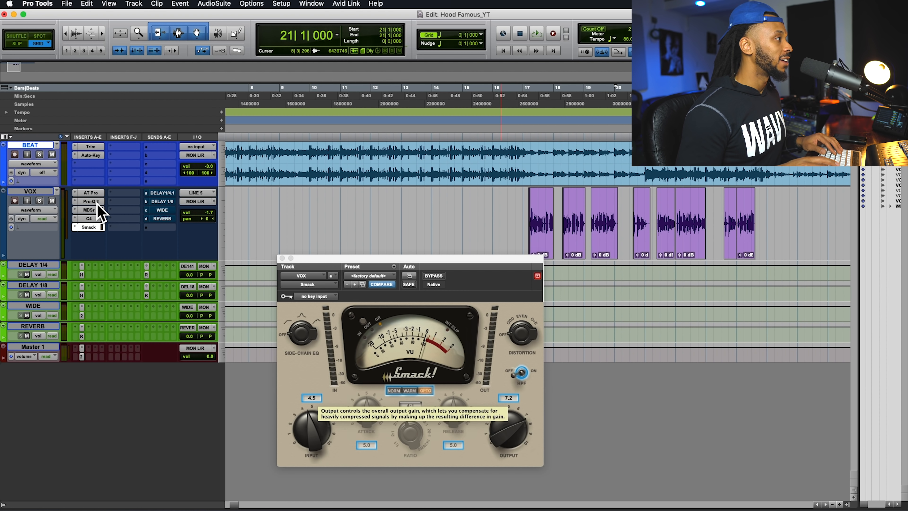
Unmute the VOX REVERB send, set its level to -13.4 dB against playback, save the session, and close the send and Smack windows.
click(164, 221)
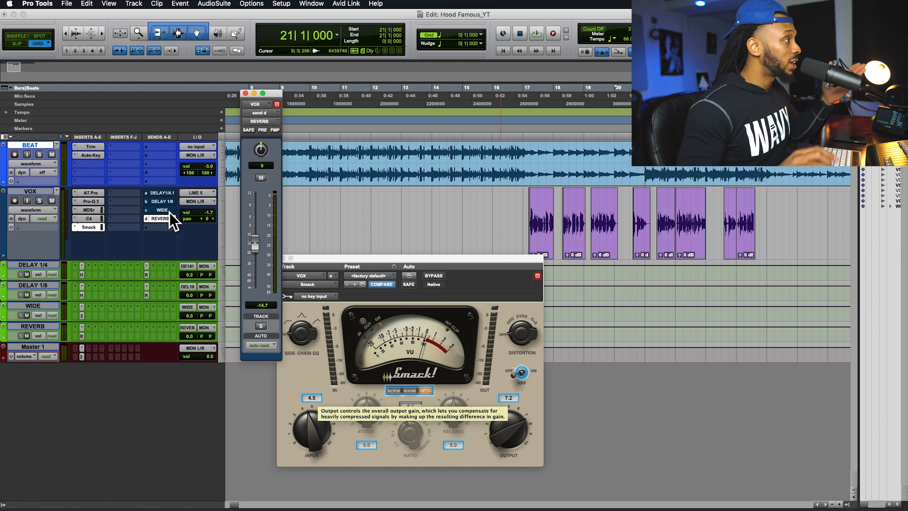
key(super+equal)
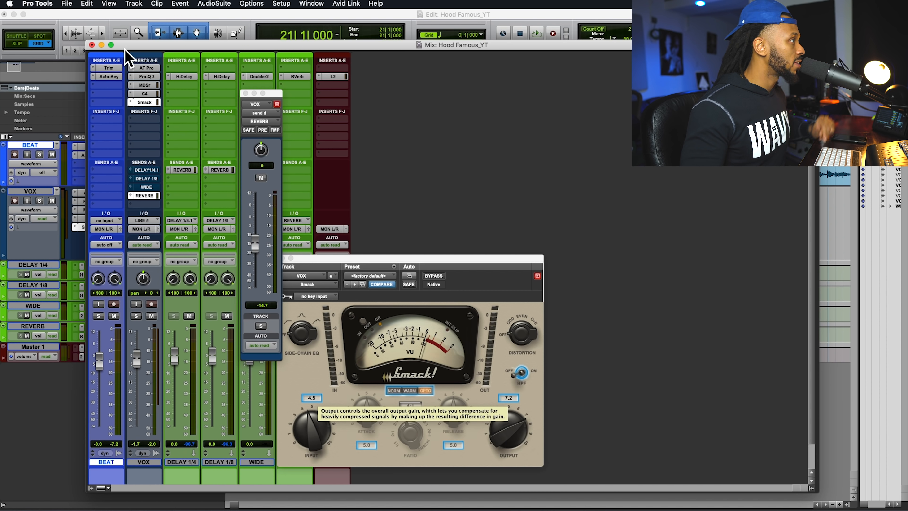
click(144, 197)
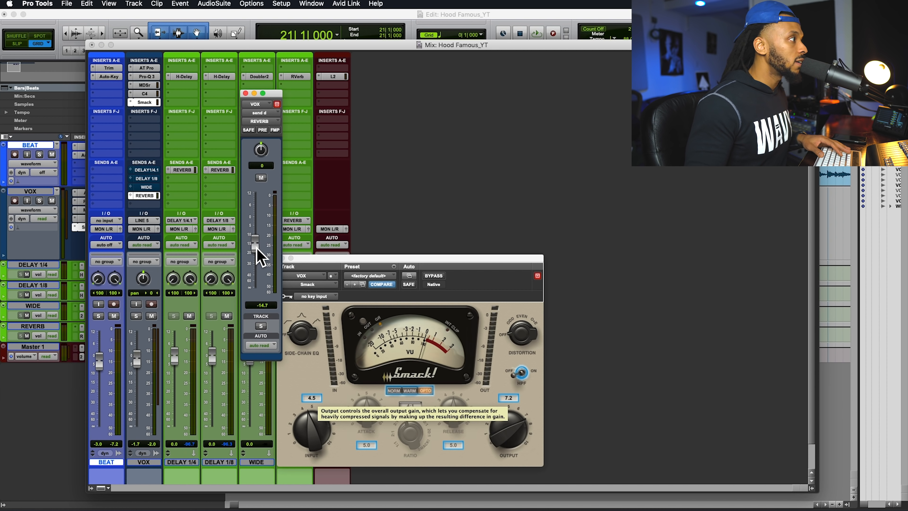
key(space)
key(super+s)
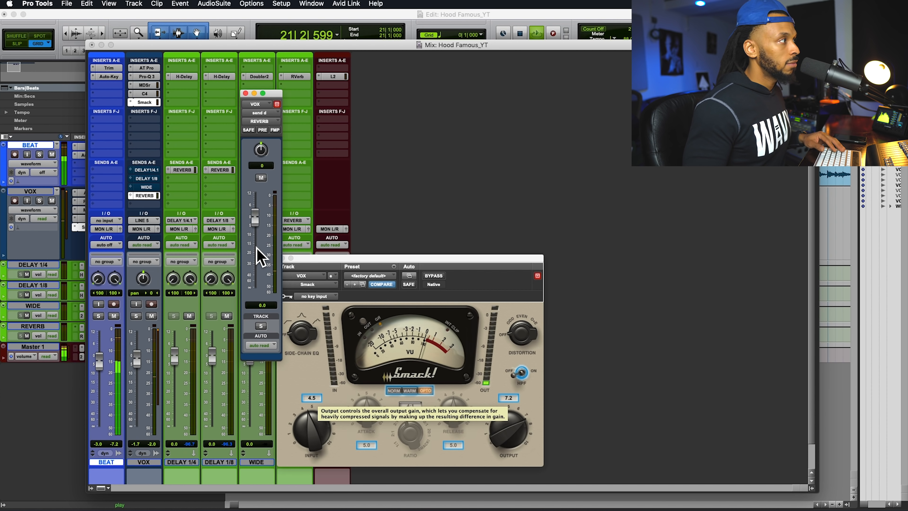
alt+click(257, 248)
drag(255, 228, 251, 247)
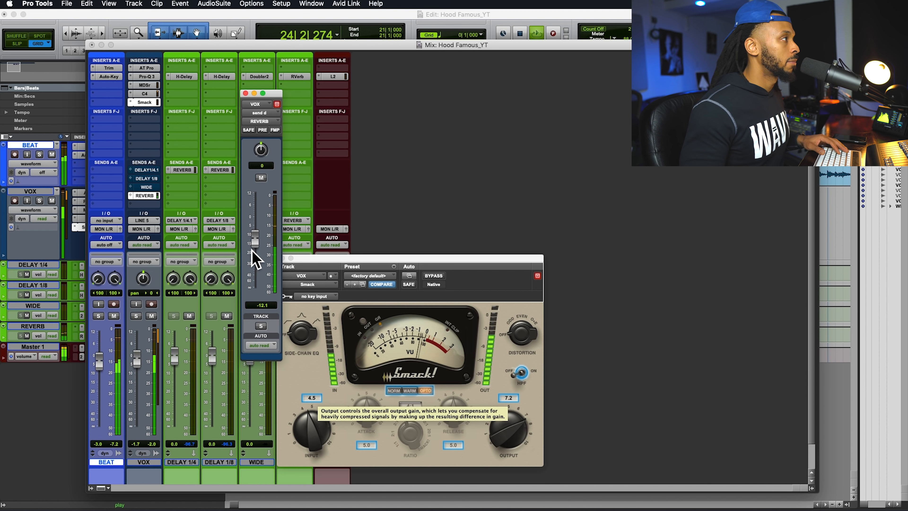
key(space)
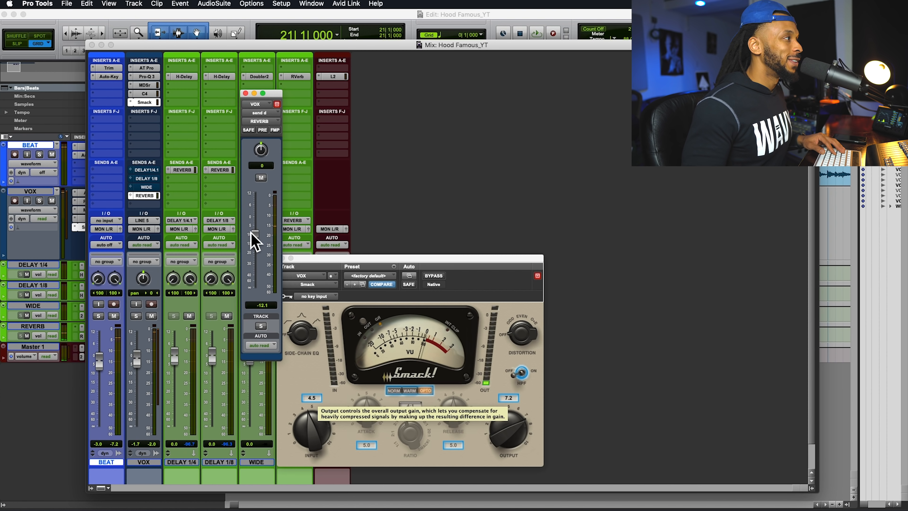
drag(254, 244, 254, 248)
key(super+s)
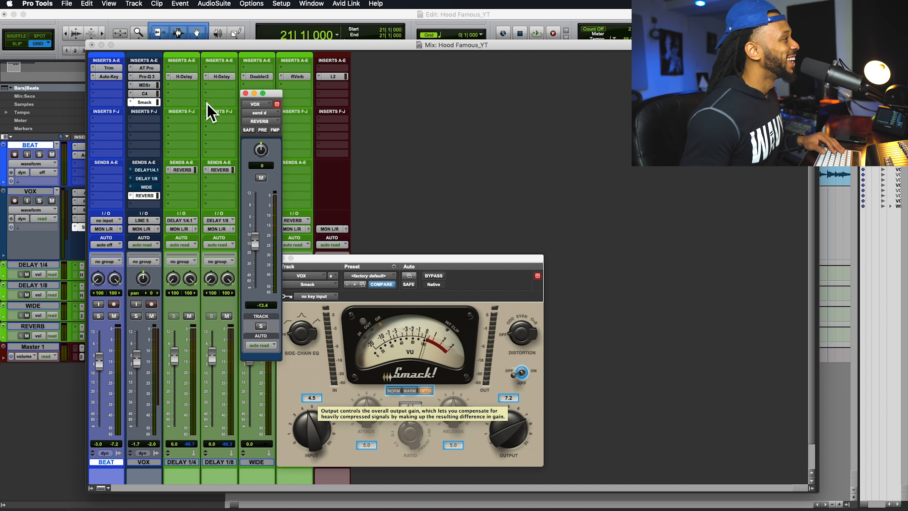
click(245, 93)
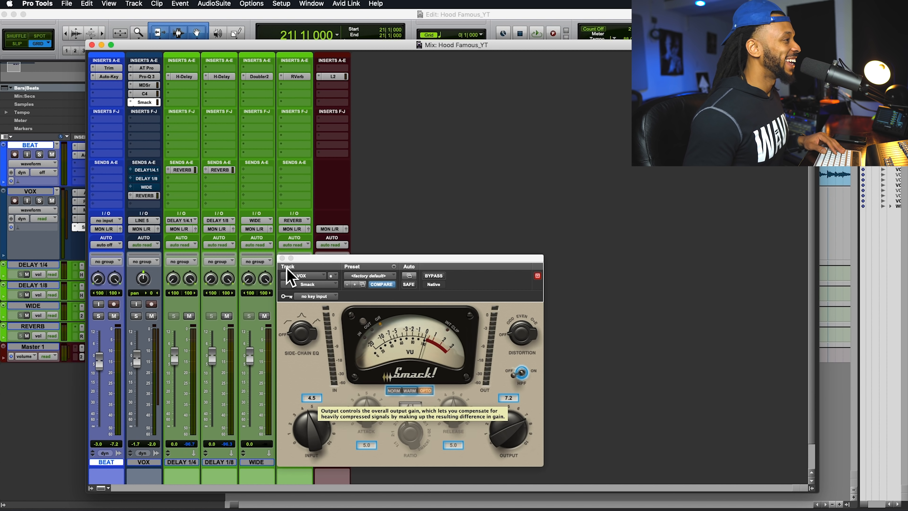
click(282, 258)
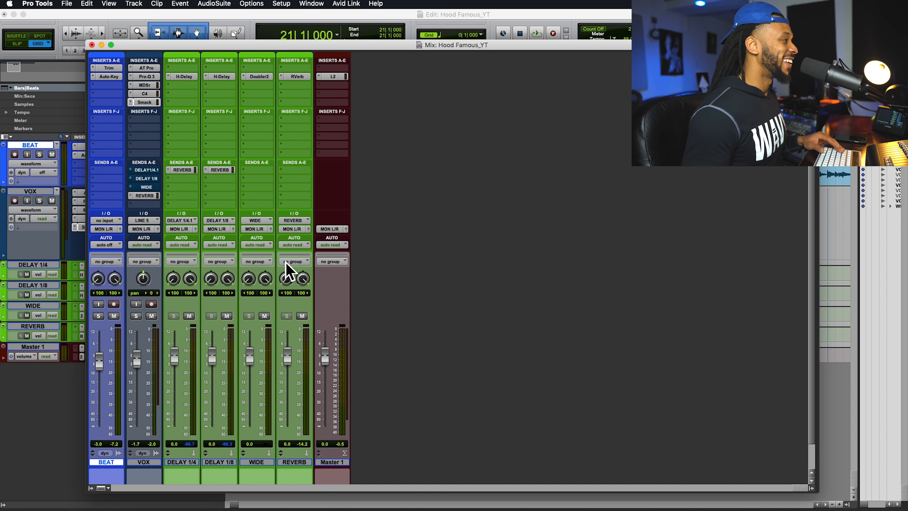
Send VOX to a new mono aux input track named Ld Comp and set the send level to 0.0 dB.
click(150, 464)
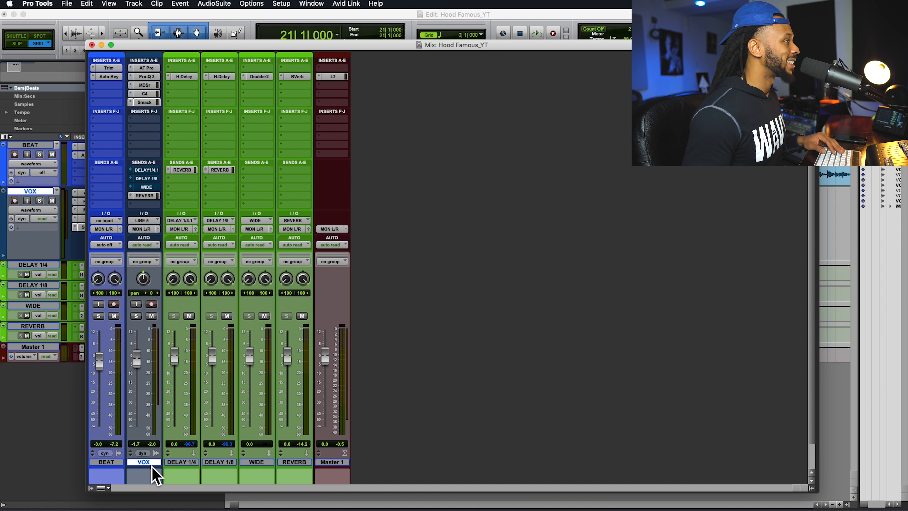
click(133, 205)
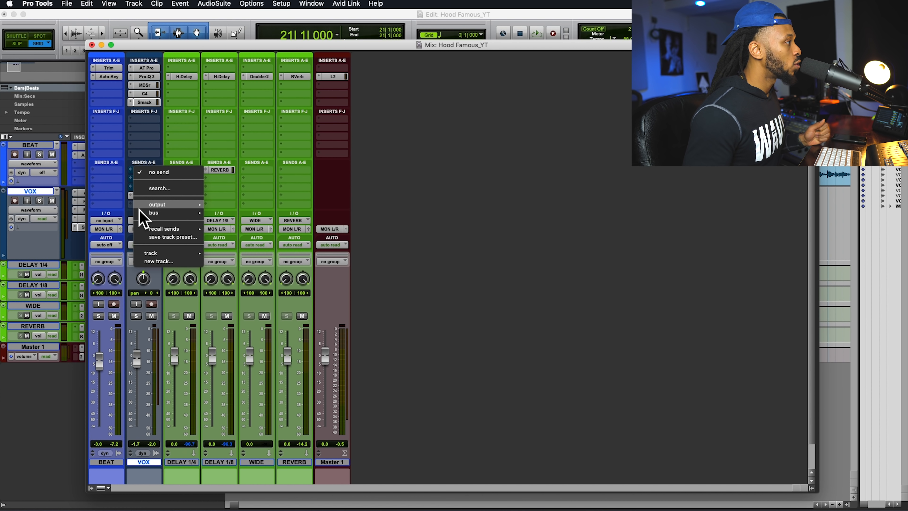
click(161, 265)
click(321, 181)
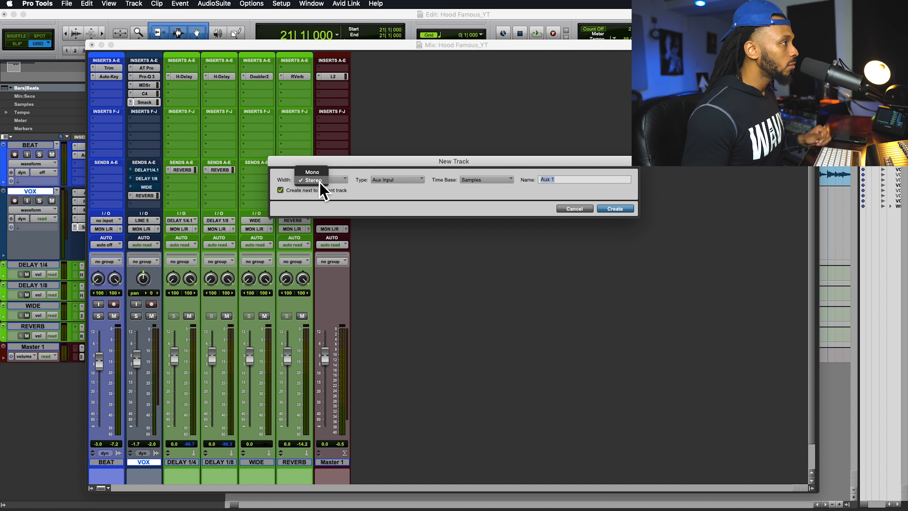
click(313, 172)
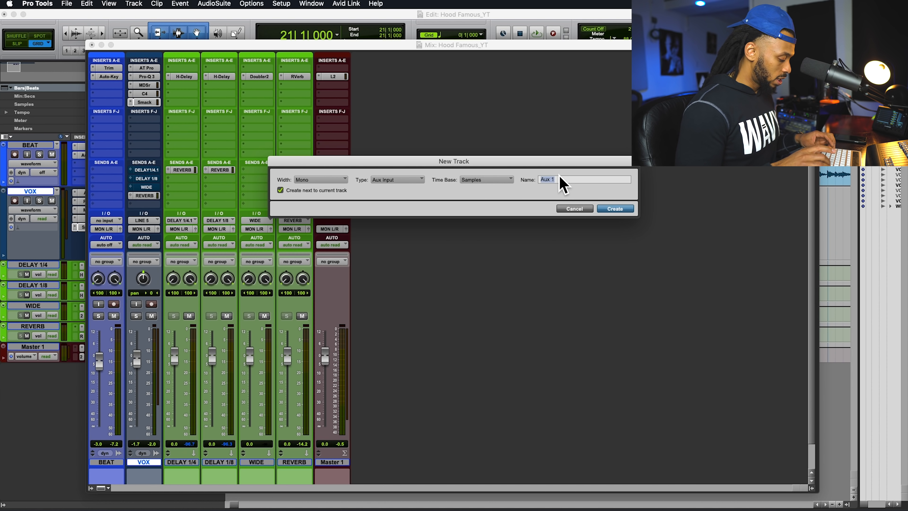
text(Ld Comp)
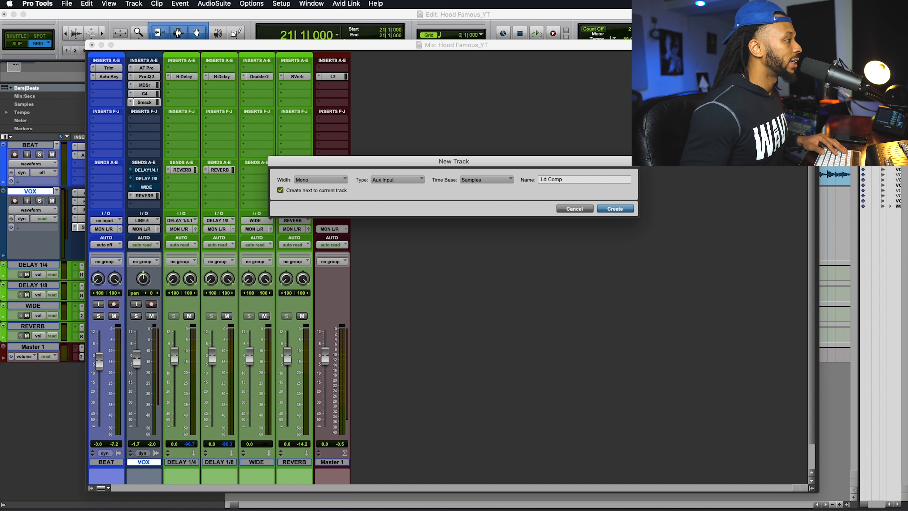
key(Return)
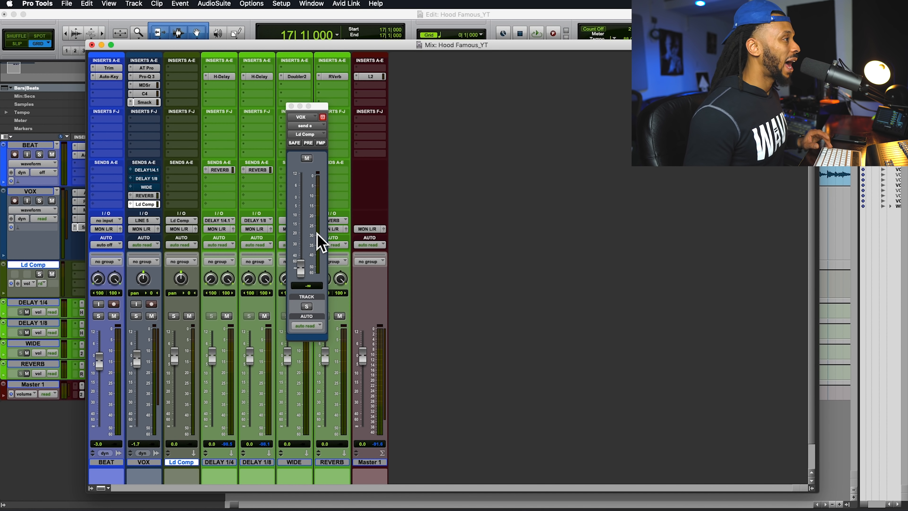
alt+click(302, 271)
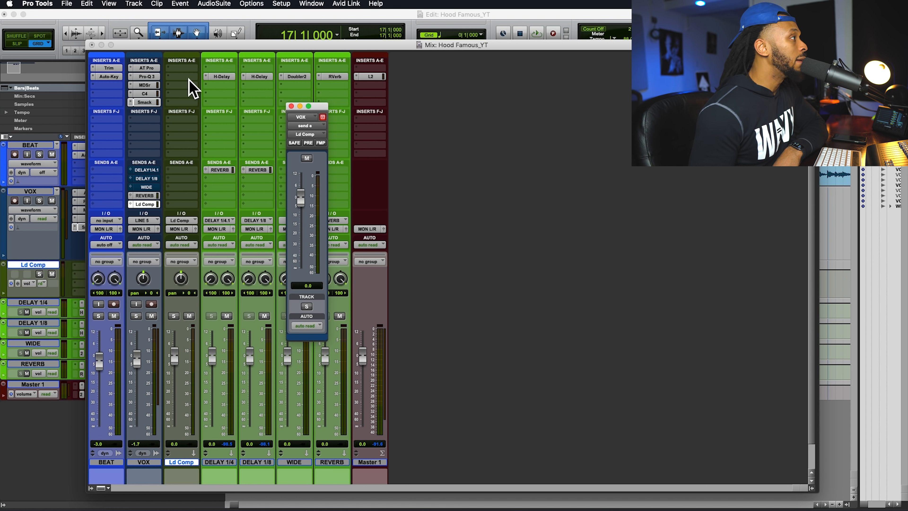
Find the mono Maxim plug-in and insert it on the Ld Comp track.
click(192, 88)
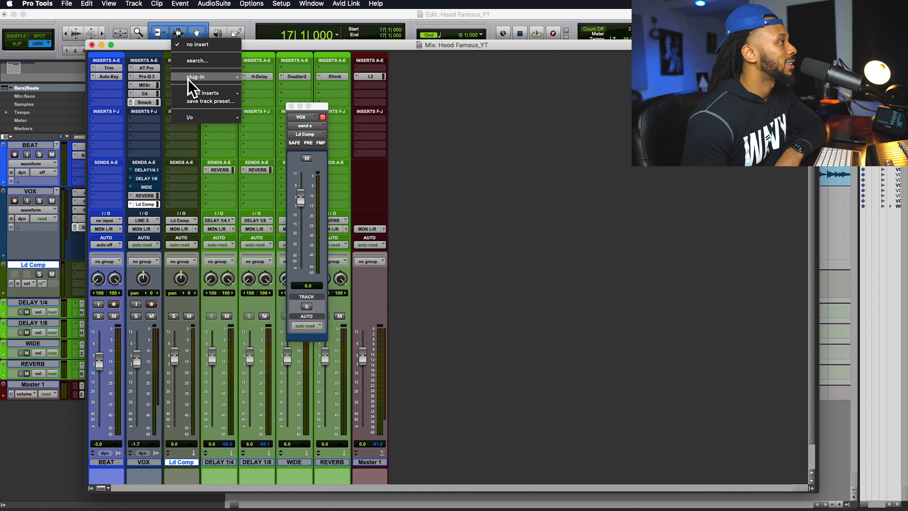
mouse_move(204, 76)
mouse_move(295, 137)
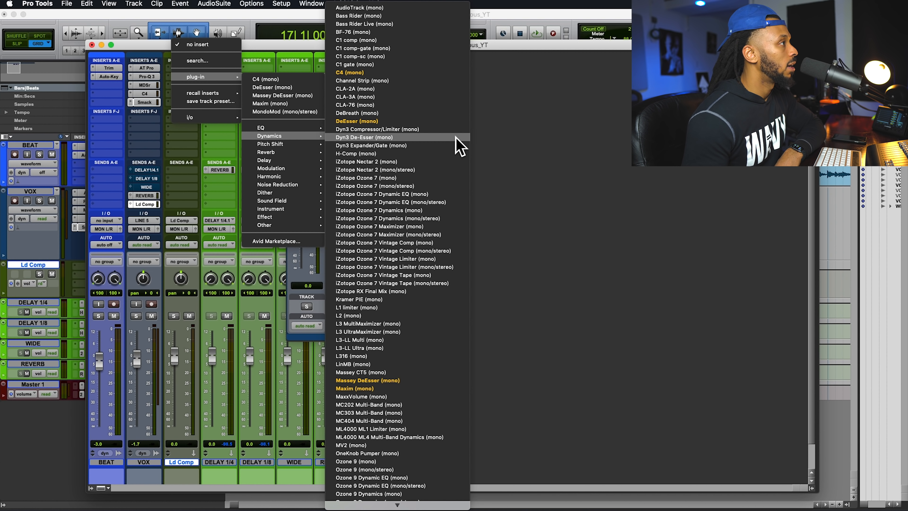
click(198, 65)
text(maxim)
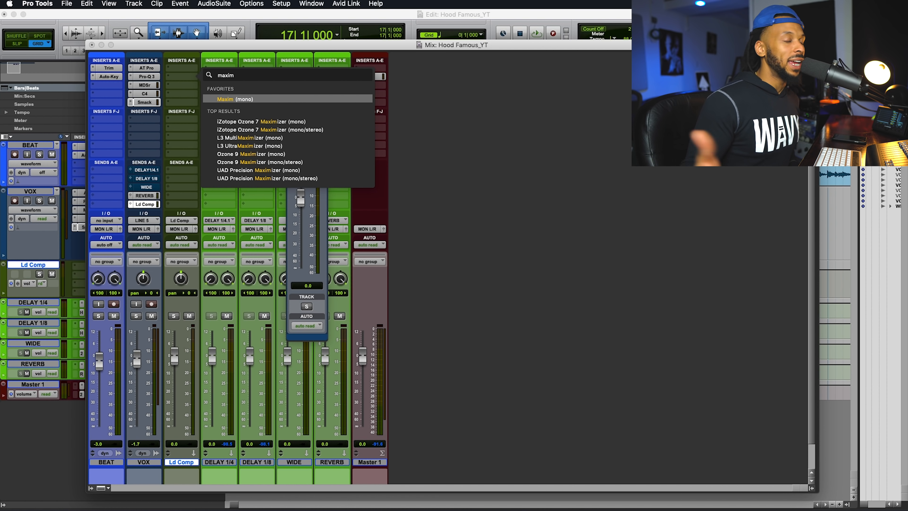
click(284, 99)
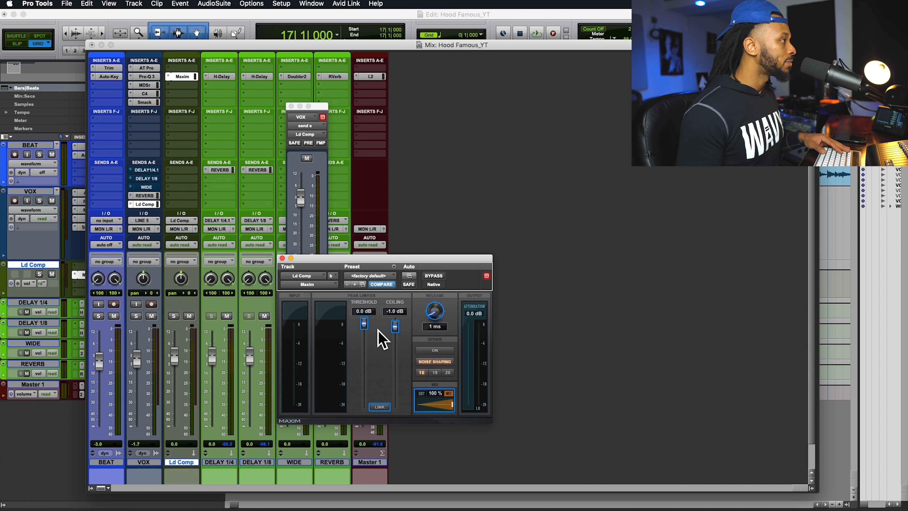
Play the mix from bar 17 and lower Maxim's threshold to -13.2 dB.
key(space)
drag(364, 323, 364, 372)
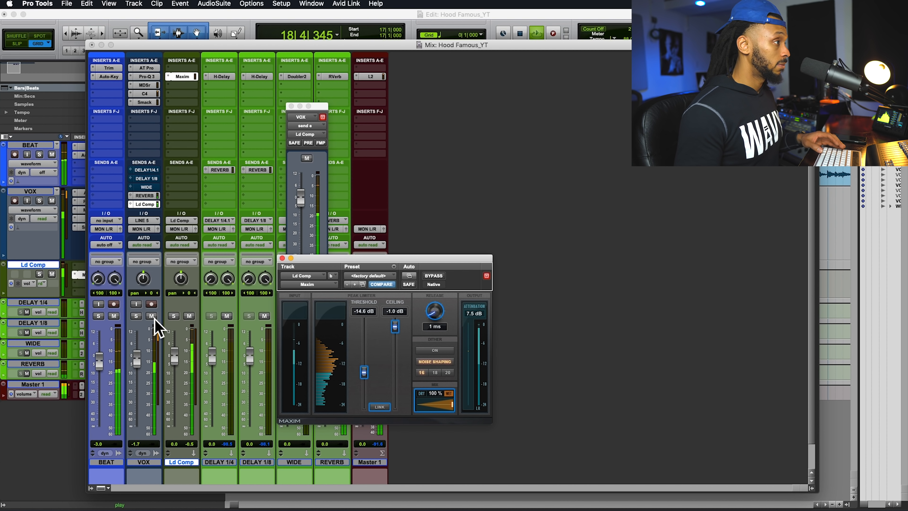
key(space)
drag(364, 373, 364, 368)
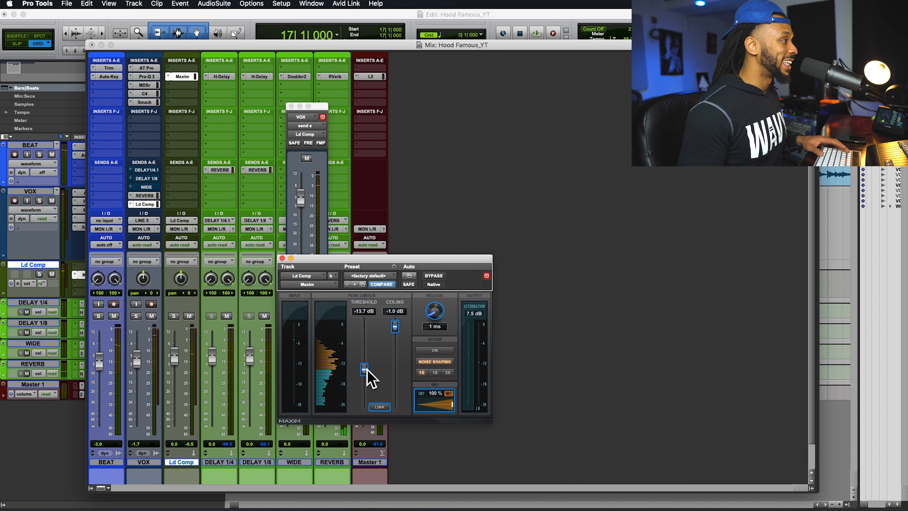
key(space)
key(space)
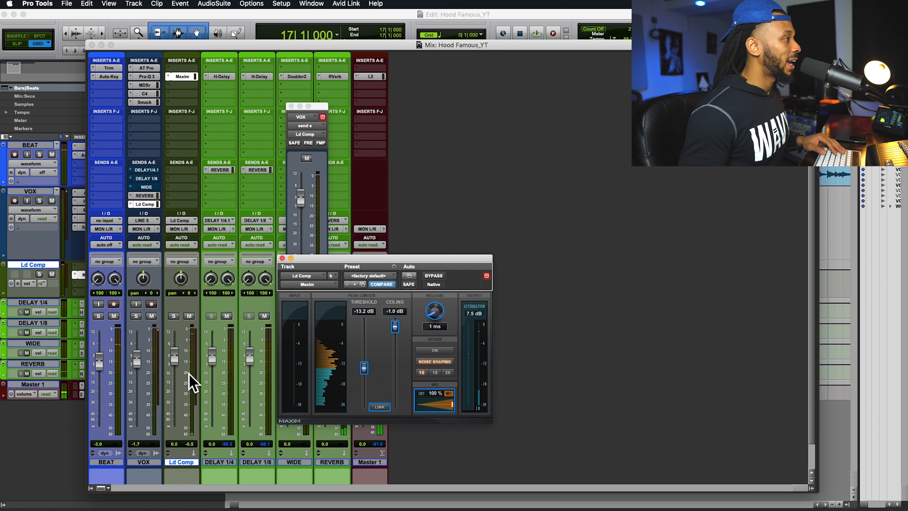
Pull the Ld Comp fader all the way down and move the Maxim window clear of the mixer channels.
drag(177, 372, 179, 429)
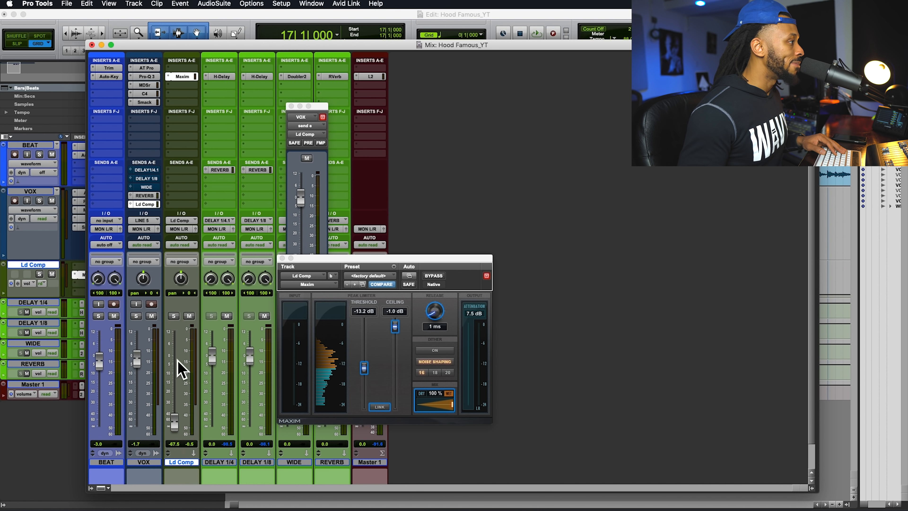
drag(173, 430, 176, 438)
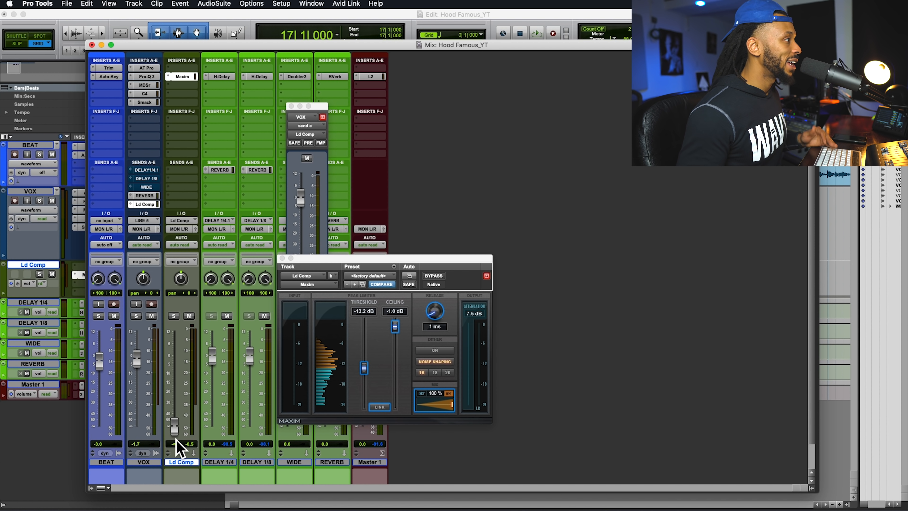
drag(311, 261, 505, 245)
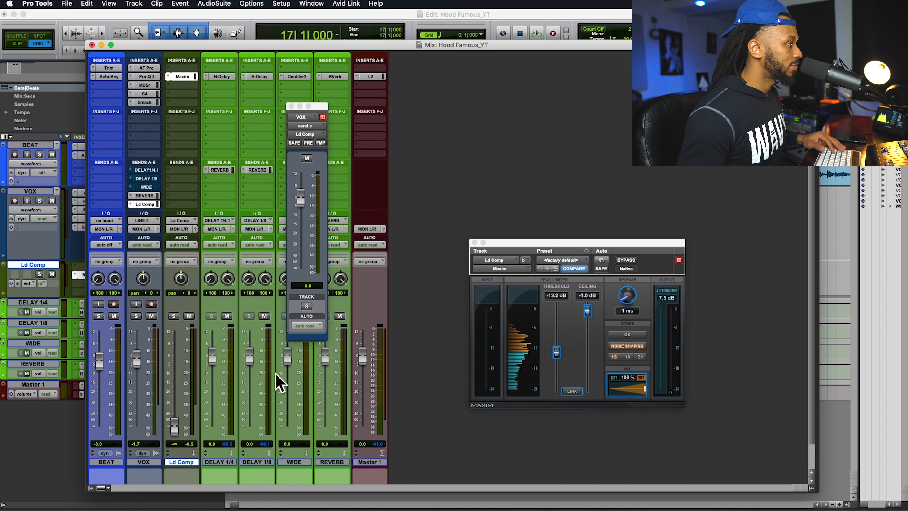
While playing the mix, set Maxim's threshold to -11.0 dB and the Ld Comp fader to -39.4 dB, and save the session.
key(space)
drag(178, 424, 180, 418)
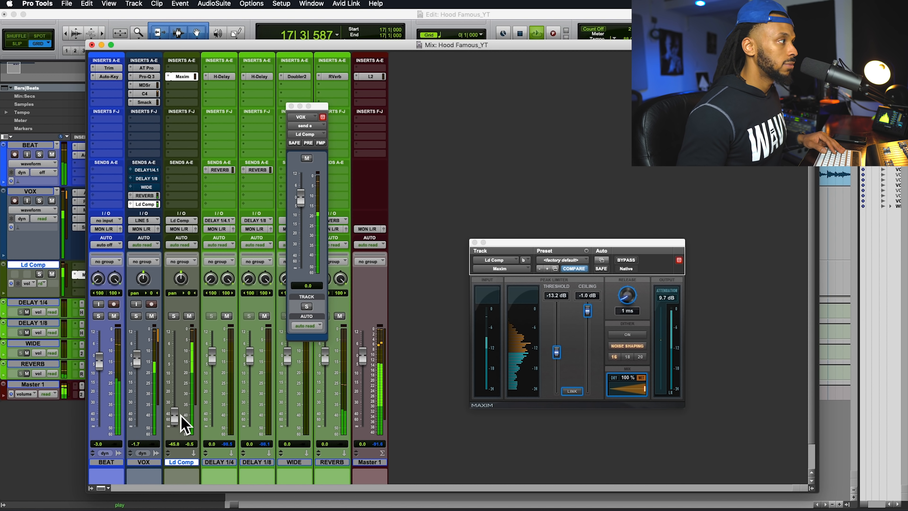
mouse_move(556, 352)
mouse_down()
mouse_move(559, 359)
mouse_move(552, 344)
mouse_up()
drag(177, 422, 181, 414)
key(super+s)
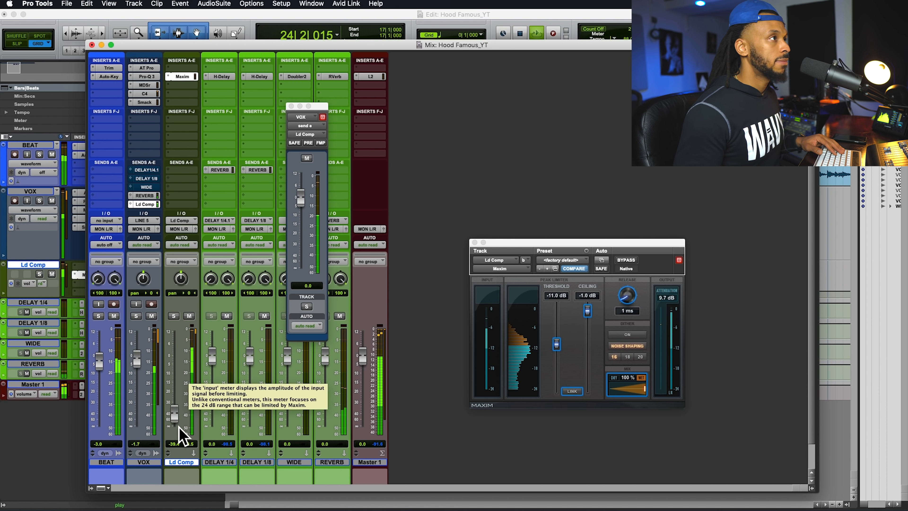
key(super+equal)
key(space)
key(super+equal)
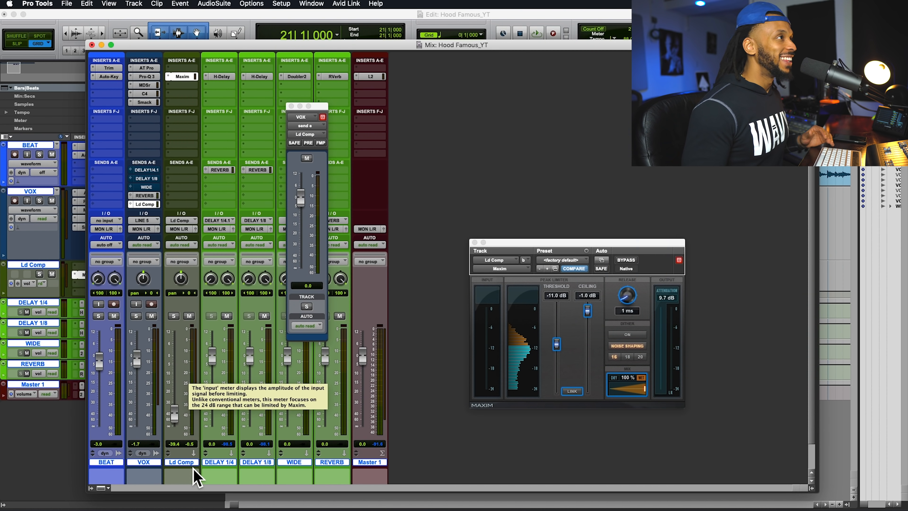
Play from bar 20 beat 4, mute and unmute Ld Comp to compare, and raise its fader to -37.7 dB.
key(super+equal)
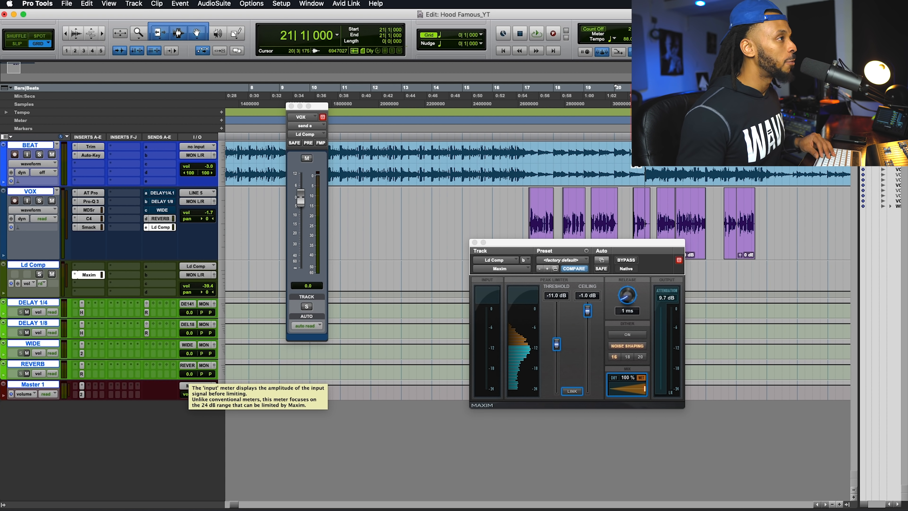
click(637, 157)
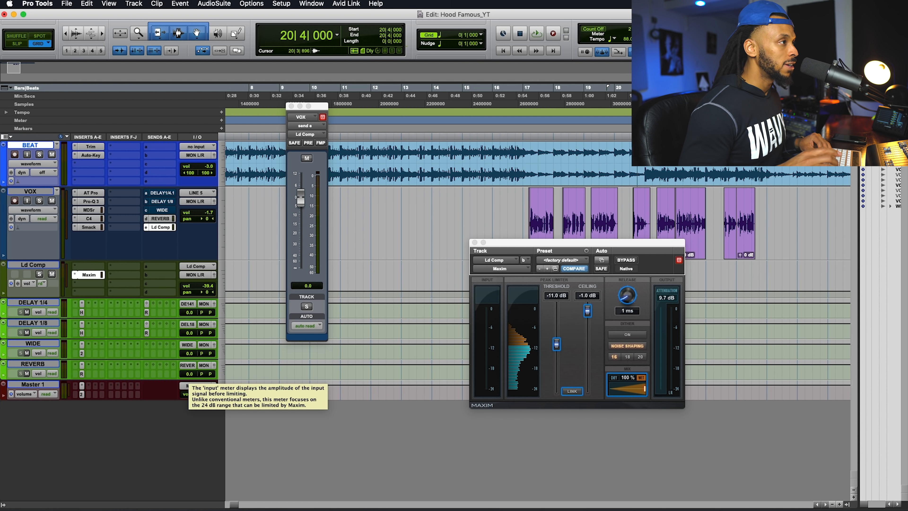
key(super+equal)
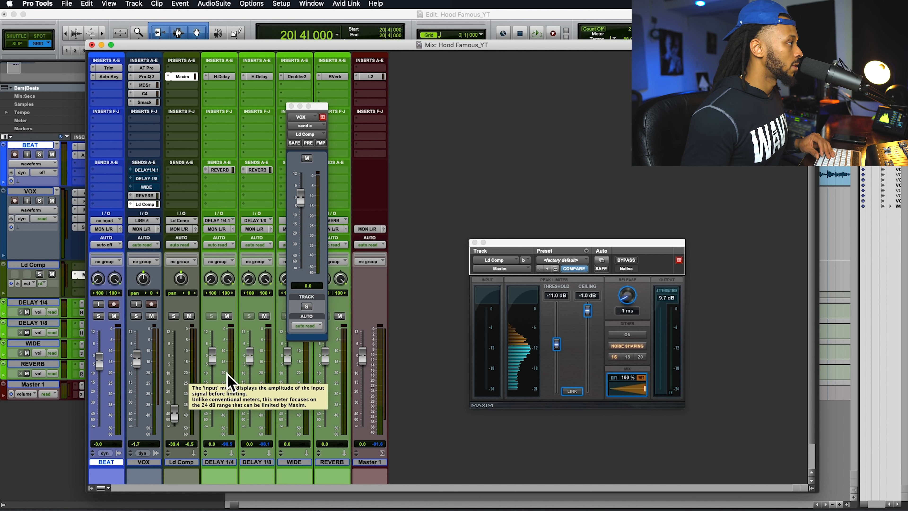
key(space)
click(195, 318)
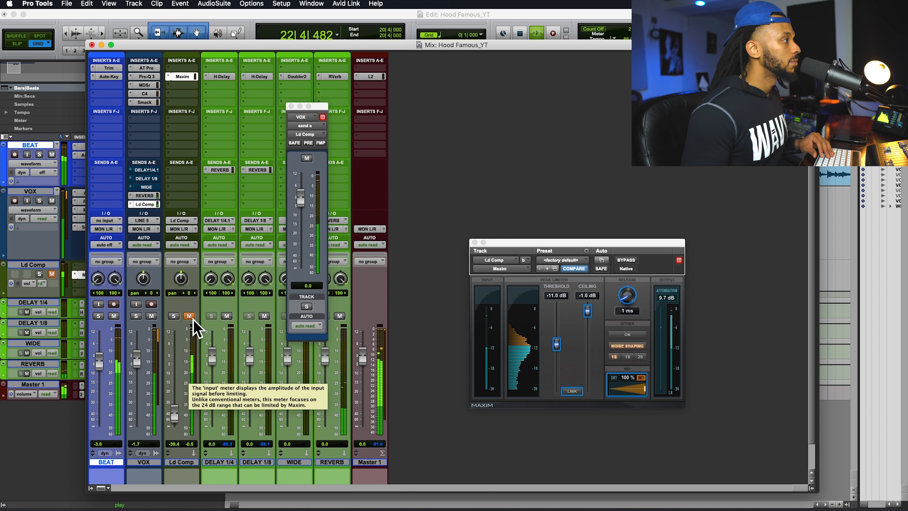
click(192, 316)
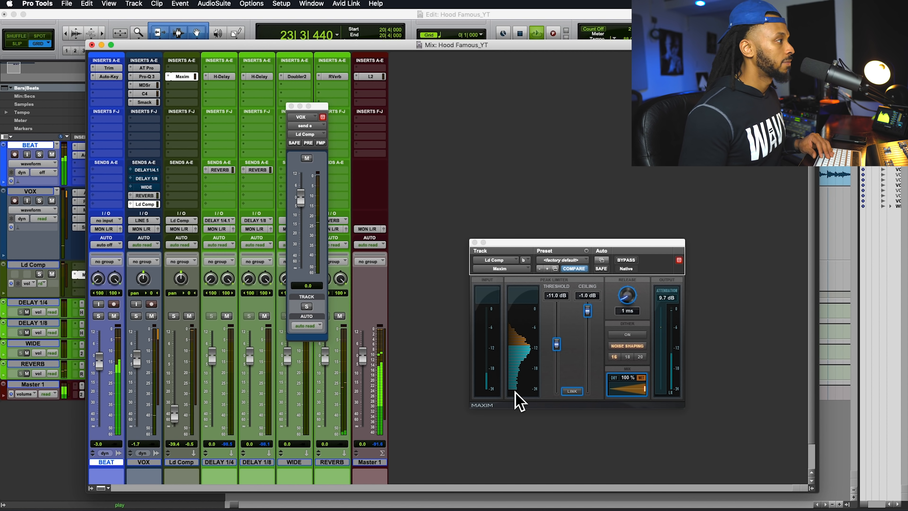
drag(178, 420, 179, 419)
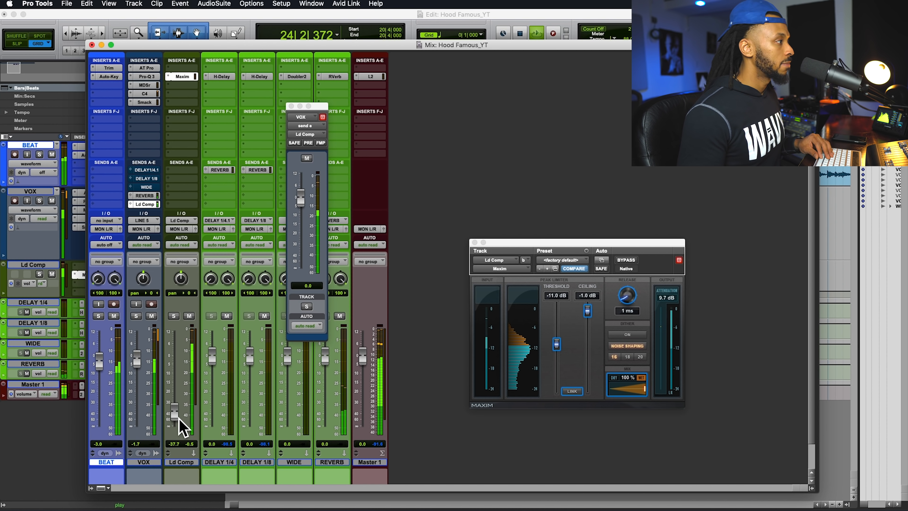